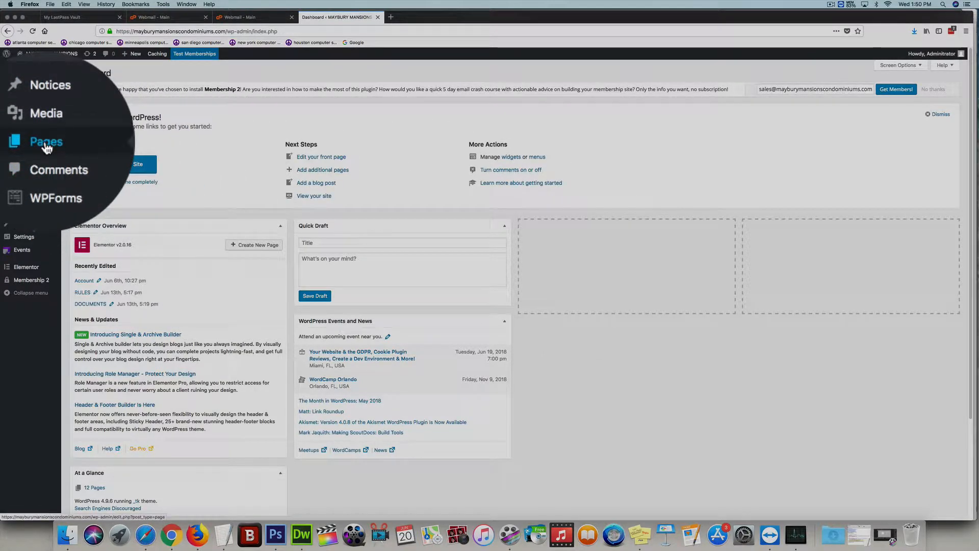
- Review the pages list and the pages listed under the Hide Pages settings, then return to all pages
click(91, 148)
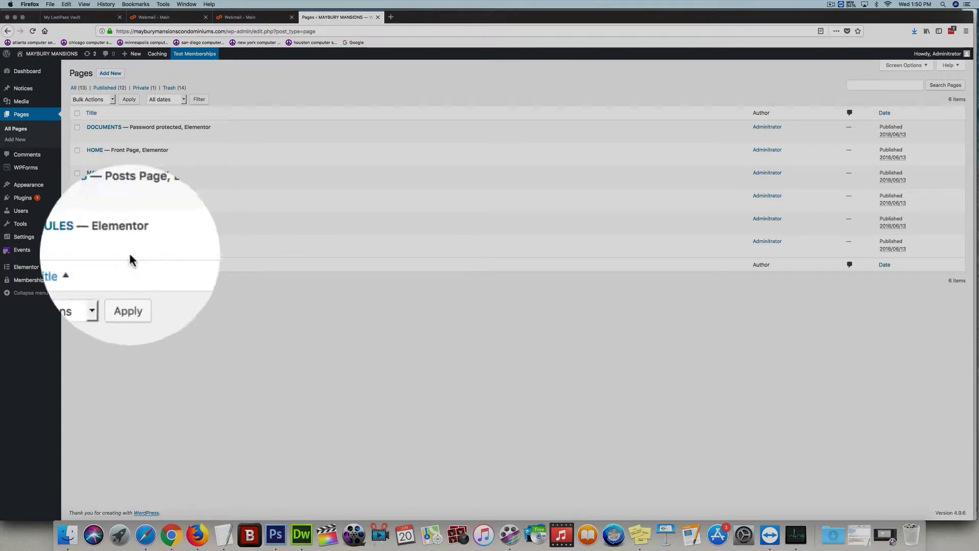
mouse_move(34, 238)
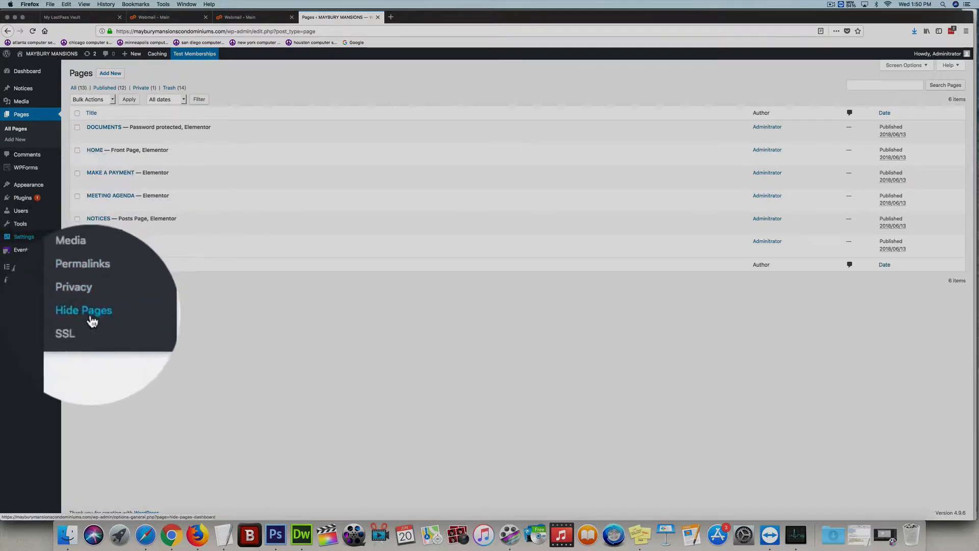
click(93, 319)
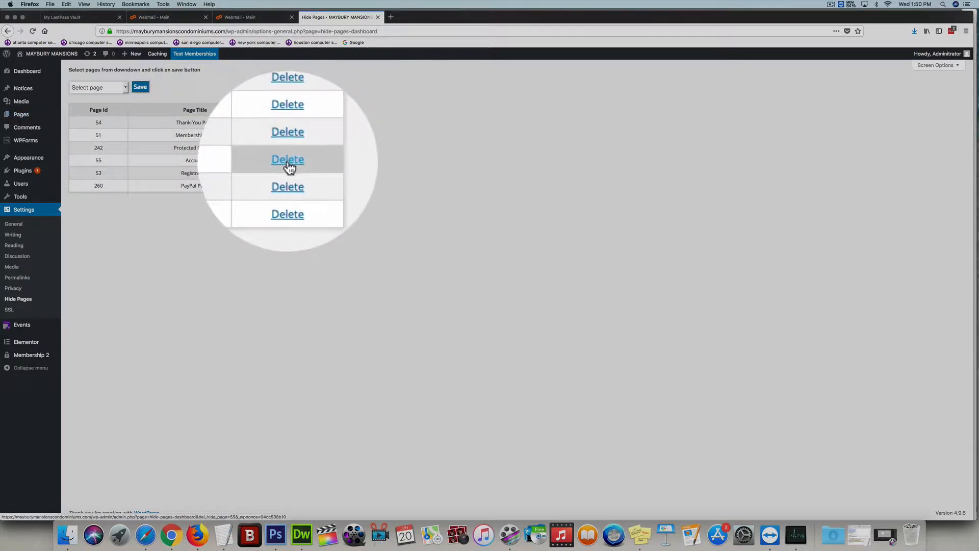
mouse_move(21, 114)
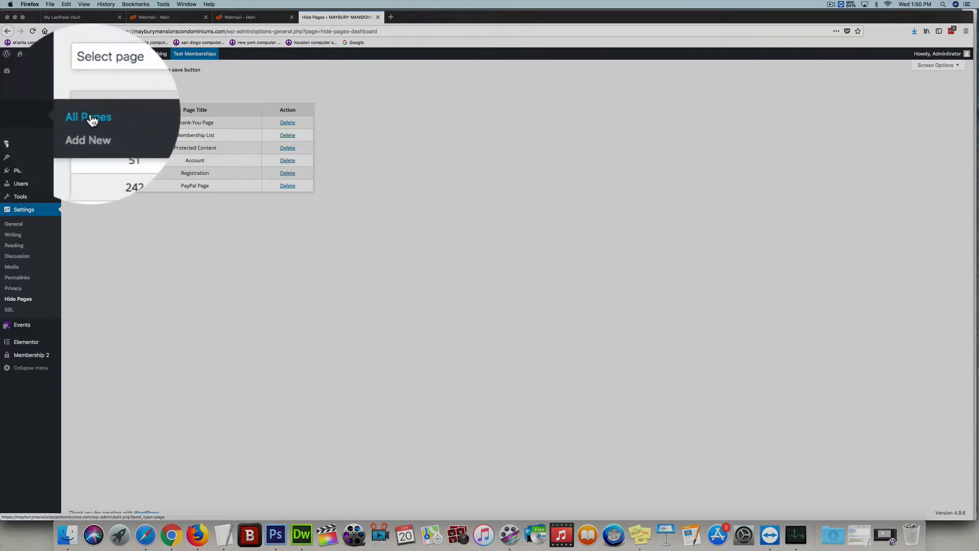
click(87, 116)
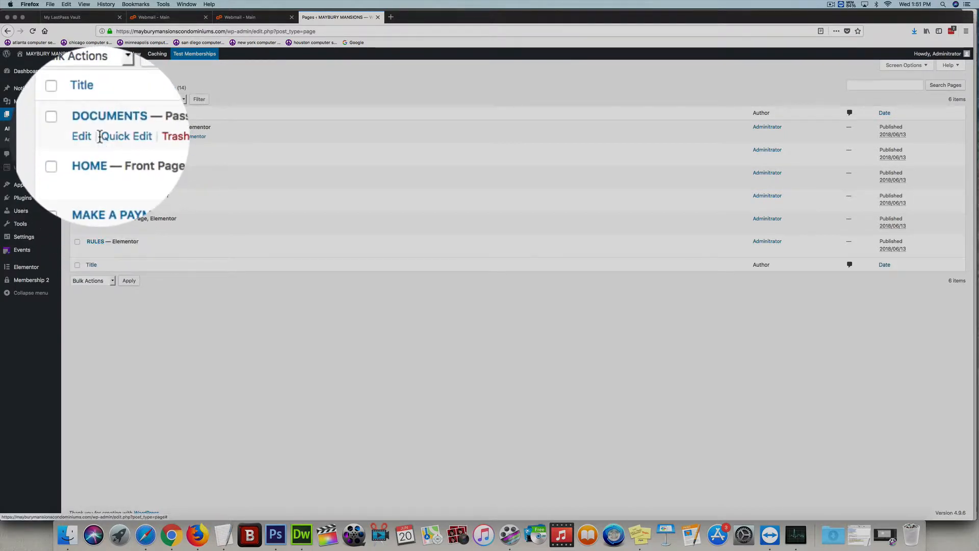
- Open the DOCUMENTS page in Elementor and add a new four-column section below the existing buttons
click(197, 140)
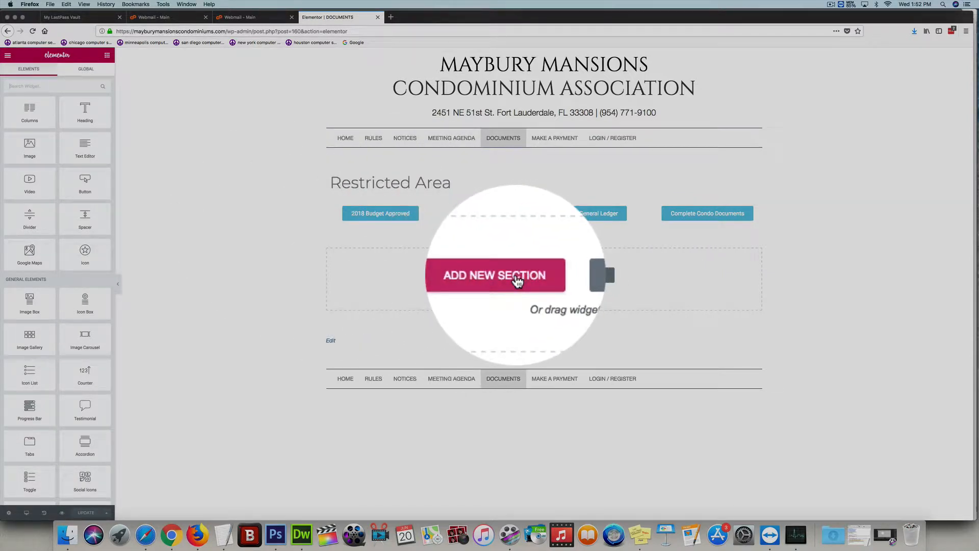
click(518, 281)
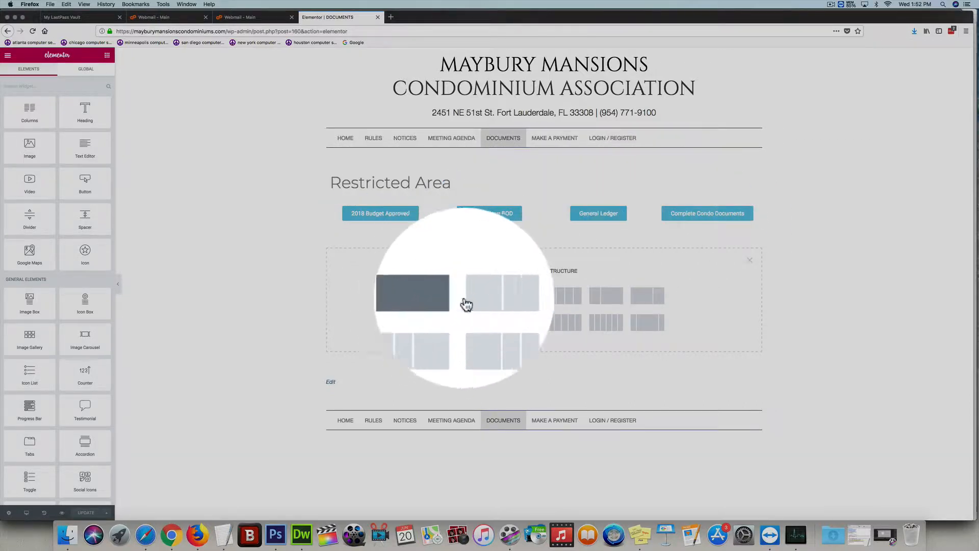
click(567, 300)
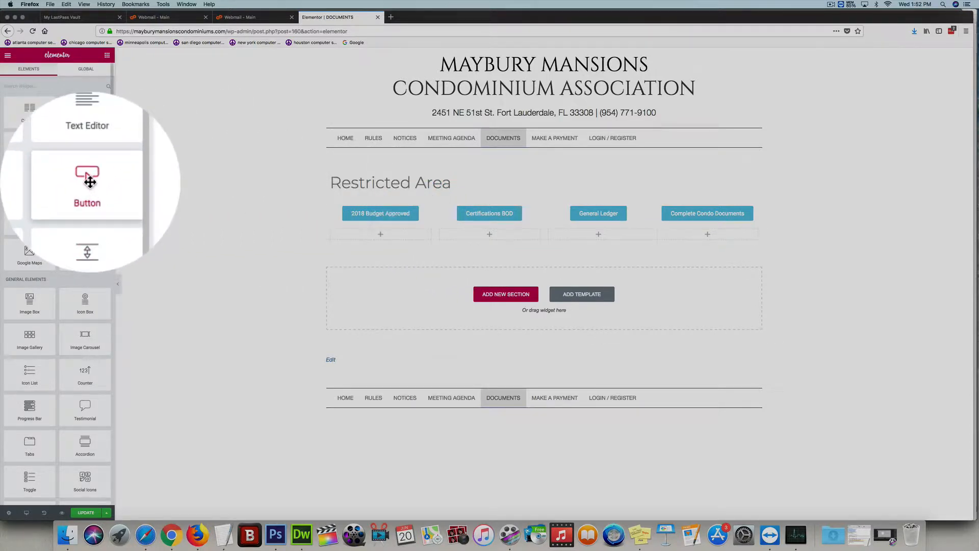
- Place a Button widget in the new section's first column and center-align it
drag(89, 181, 376, 231)
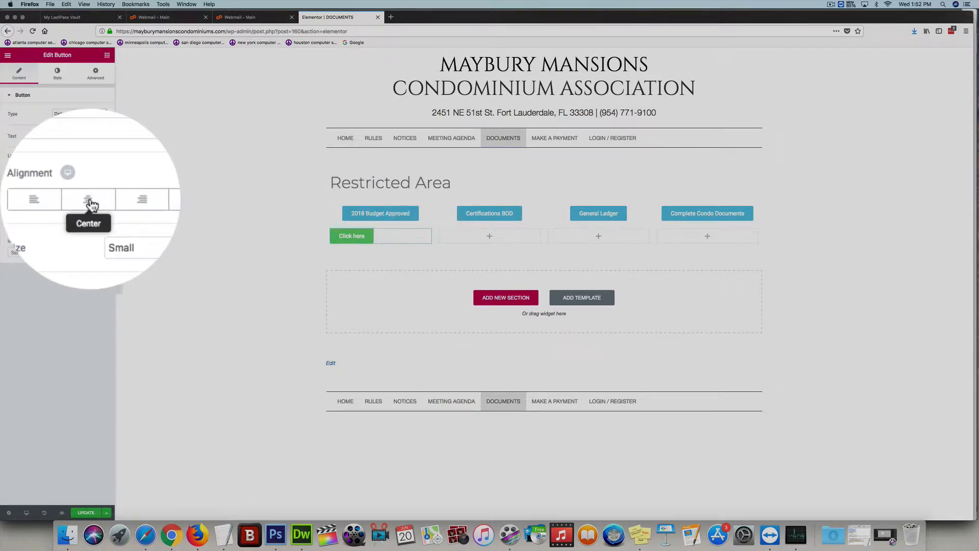
click(90, 201)
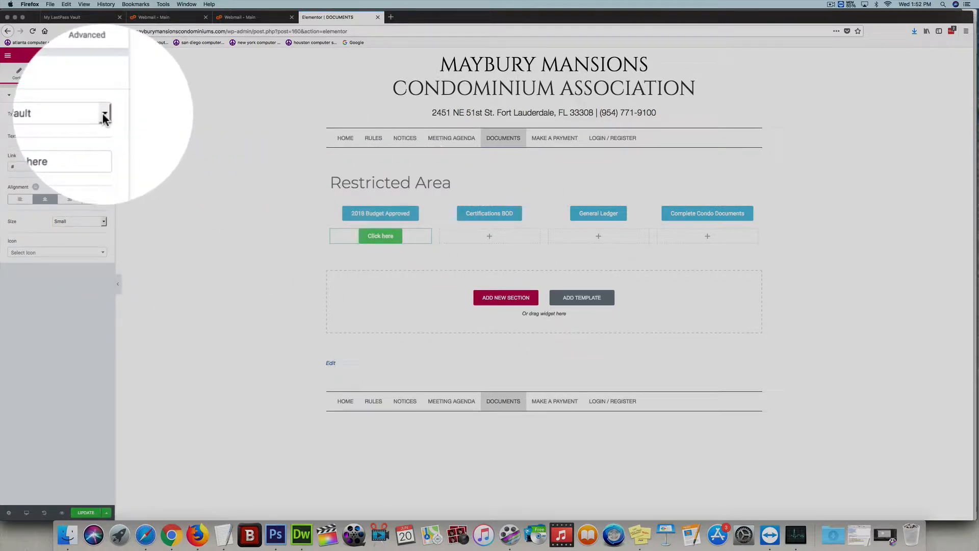
- Set the button's type to Info and its text to My New Documents
click(102, 113)
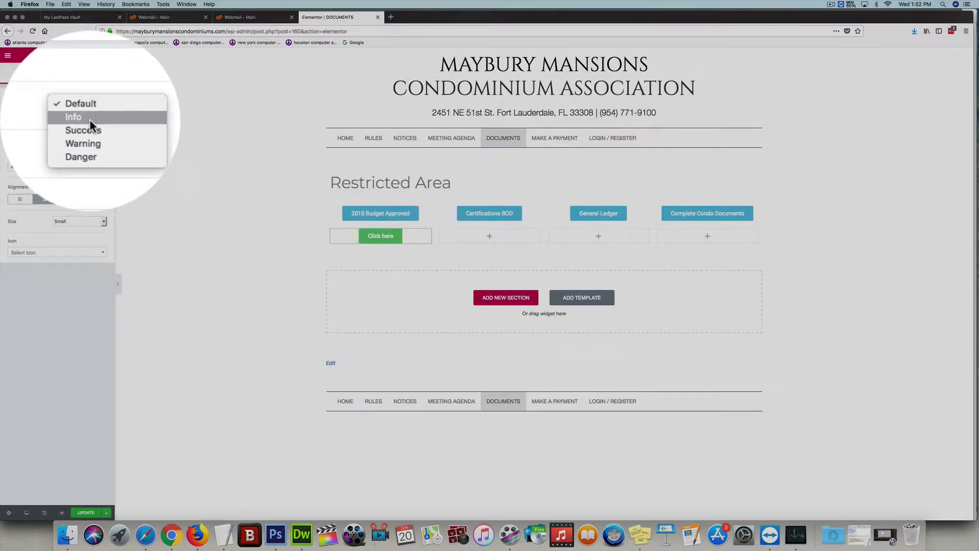
click(90, 119)
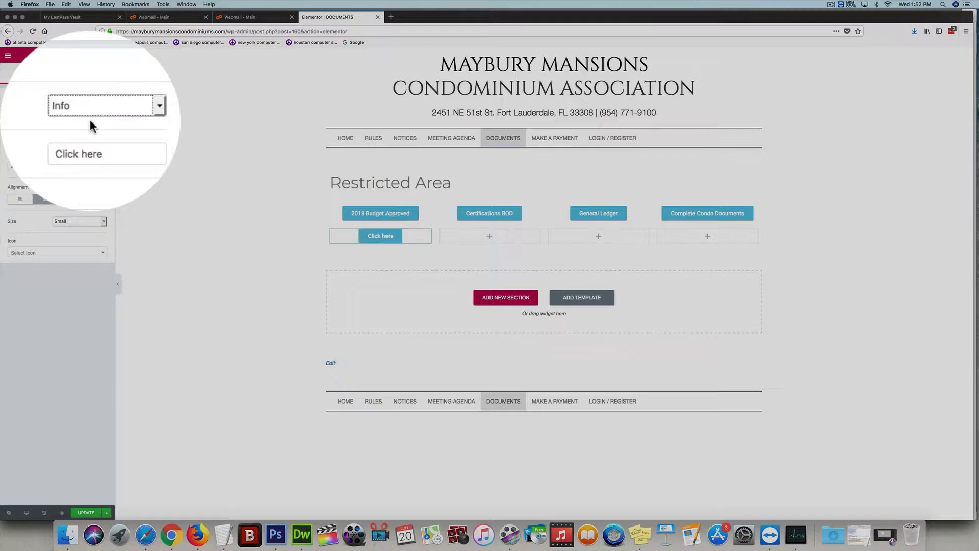
drag(90, 135, 81, 134)
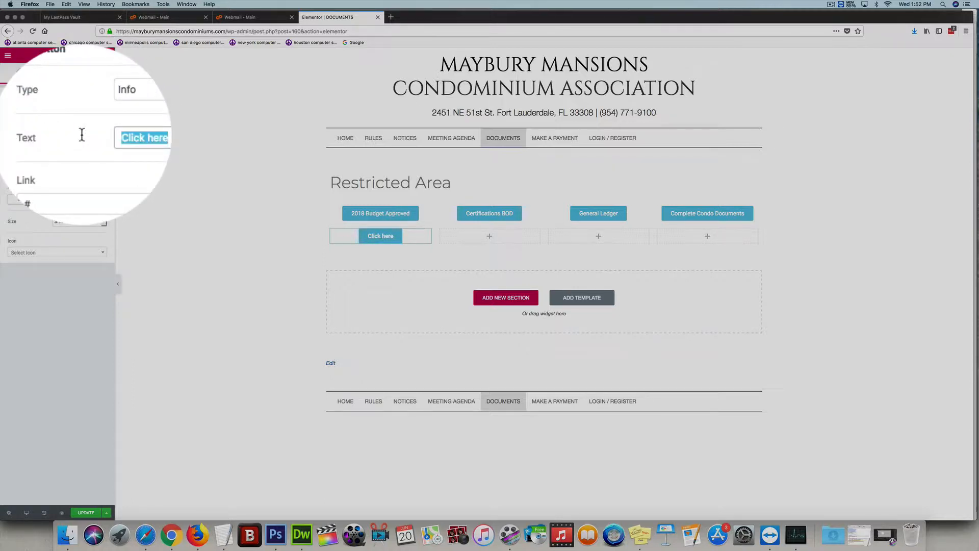
text(My Ne)
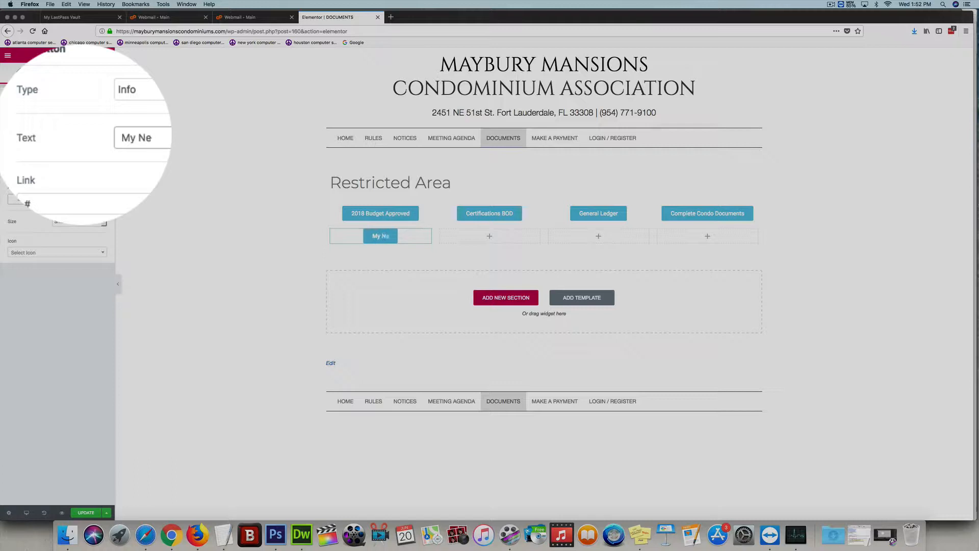
text(w Documents)
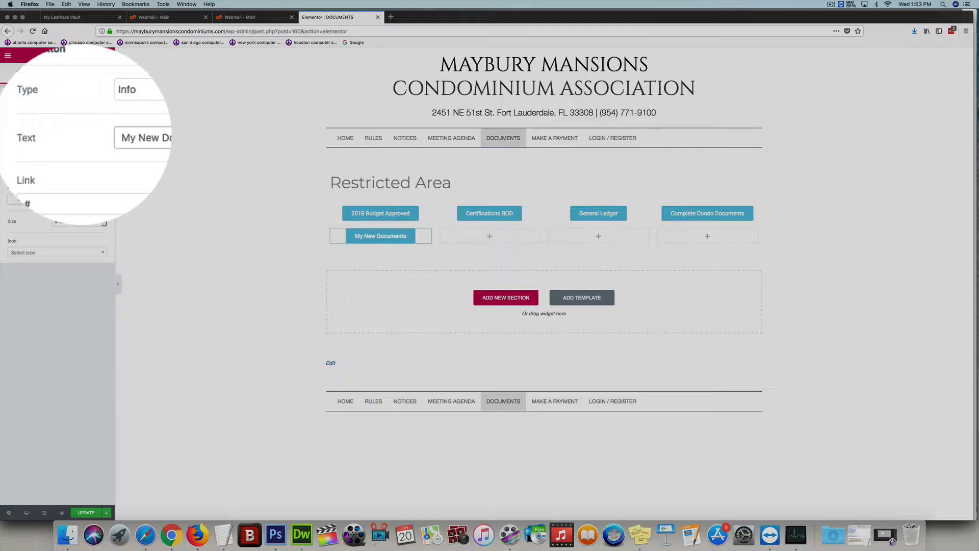
click(234, 180)
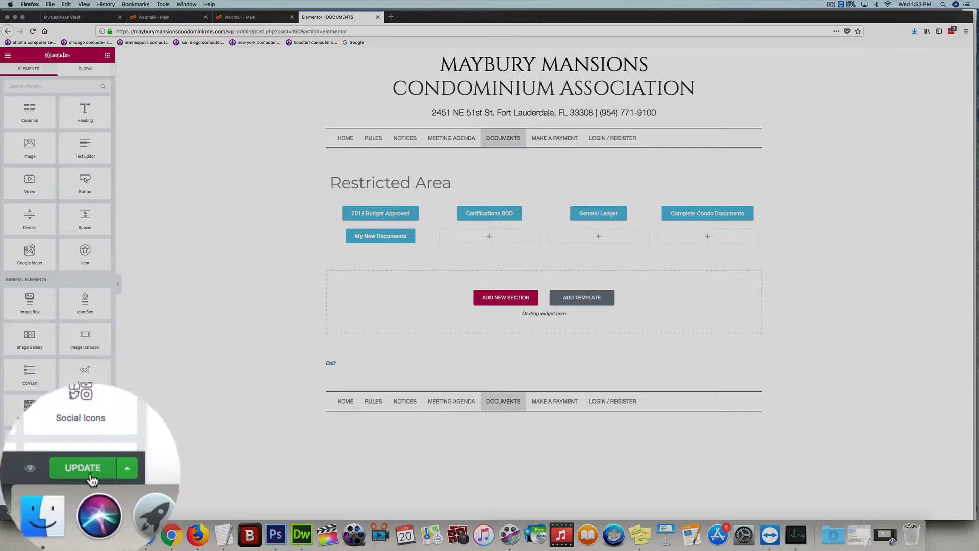
- Update the page and exit Elementor back to the dashboard
click(85, 513)
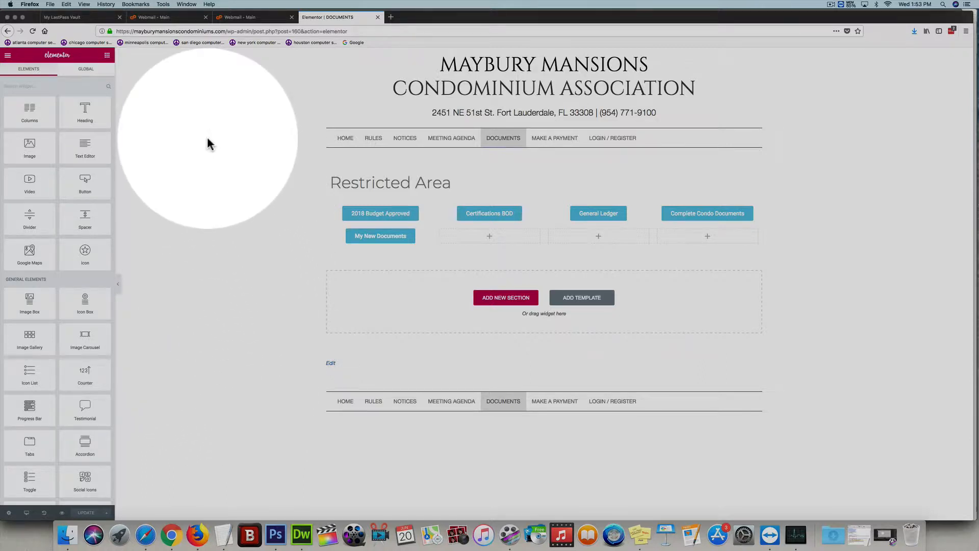
click(8, 55)
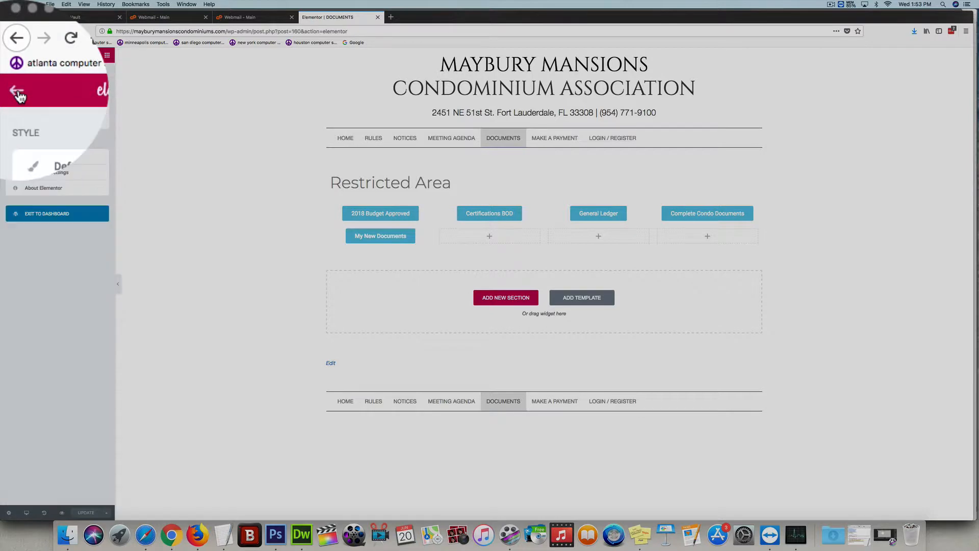
click(8, 55)
click(7, 55)
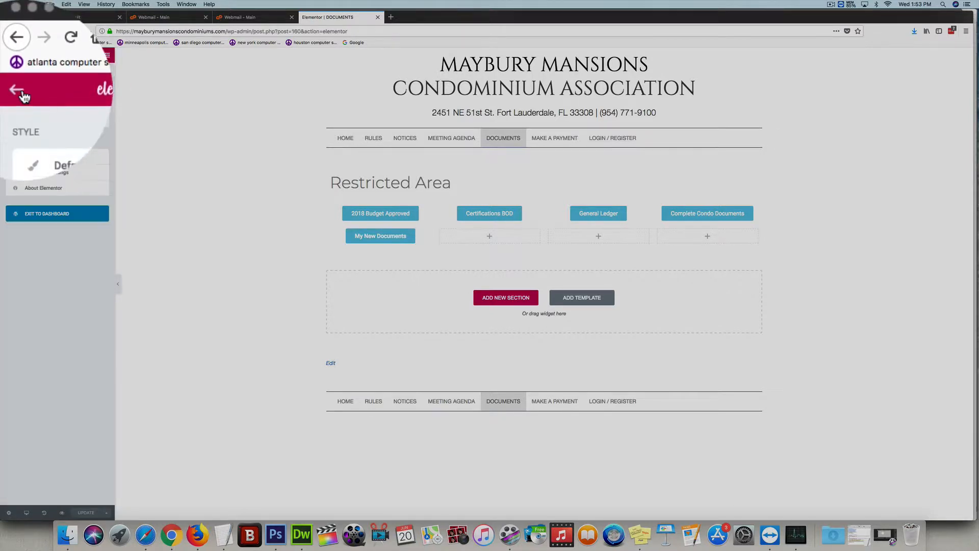
click(91, 217)
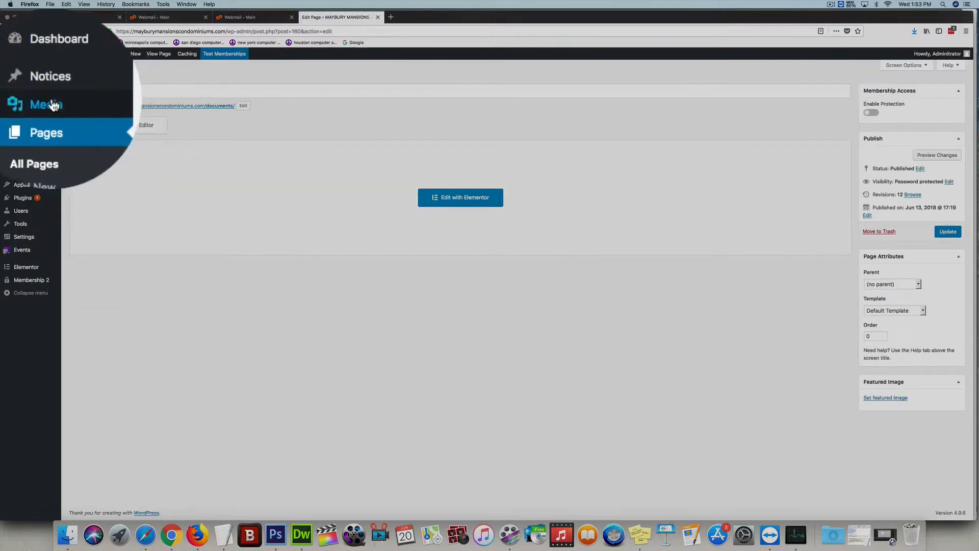
- Upload the image building-by-the-sea.jpg from Downloads as new media
mouse_move(56, 104)
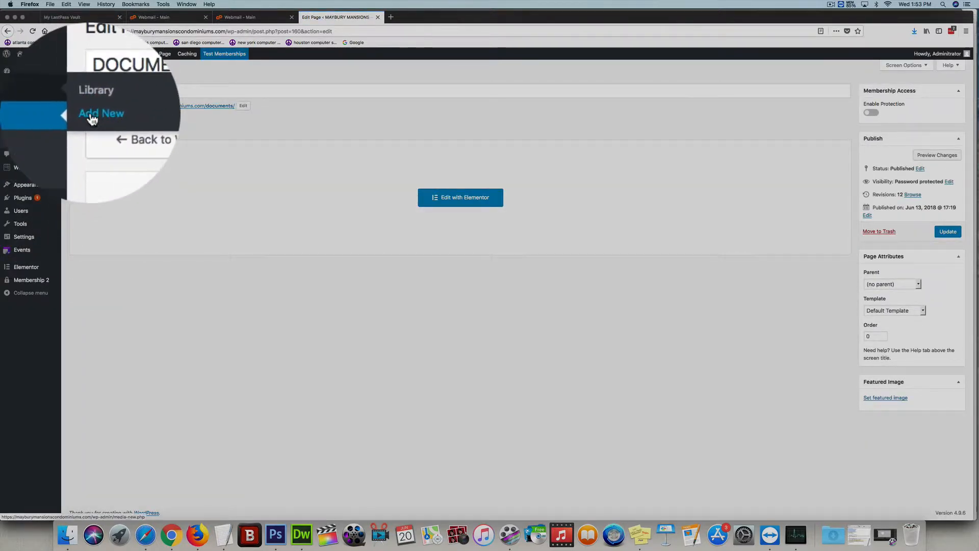
click(92, 120)
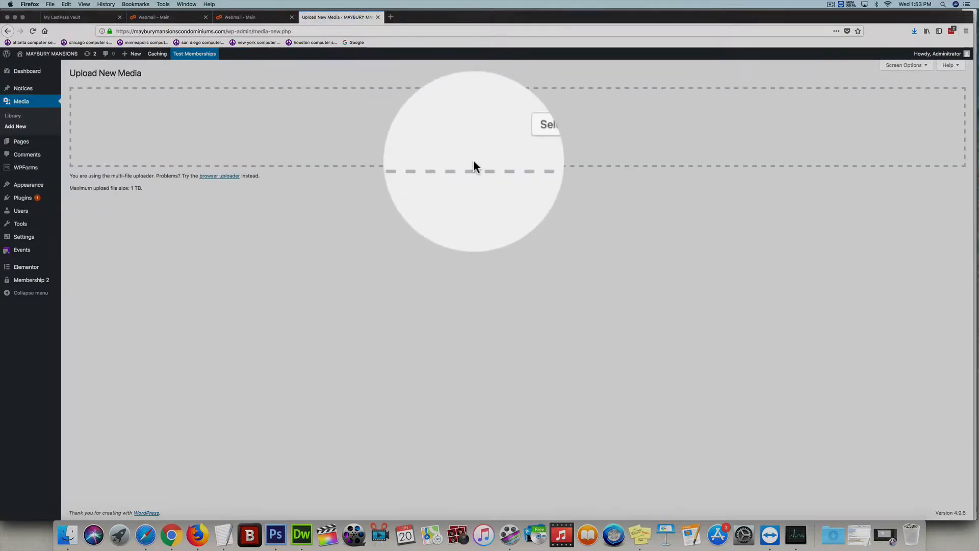
click(516, 150)
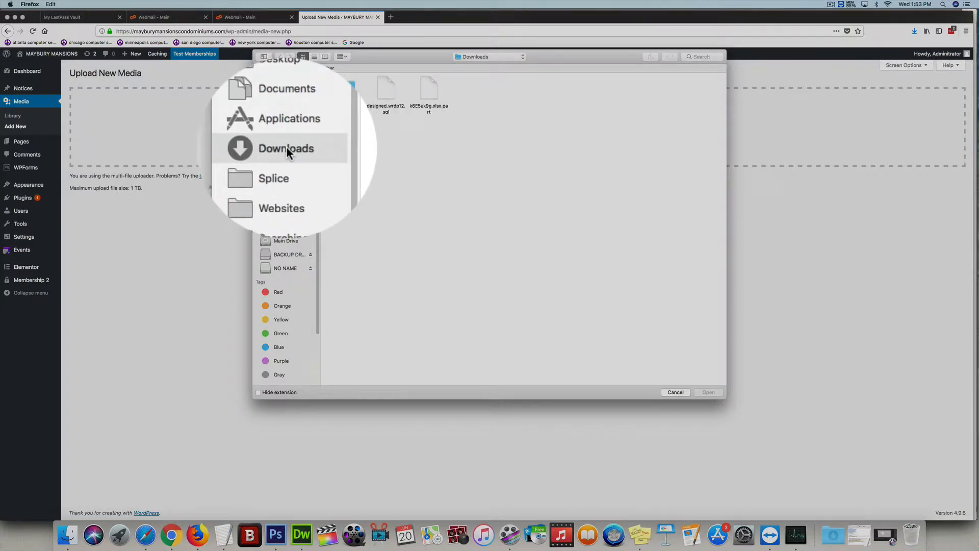
click(831, 5)
click(837, 63)
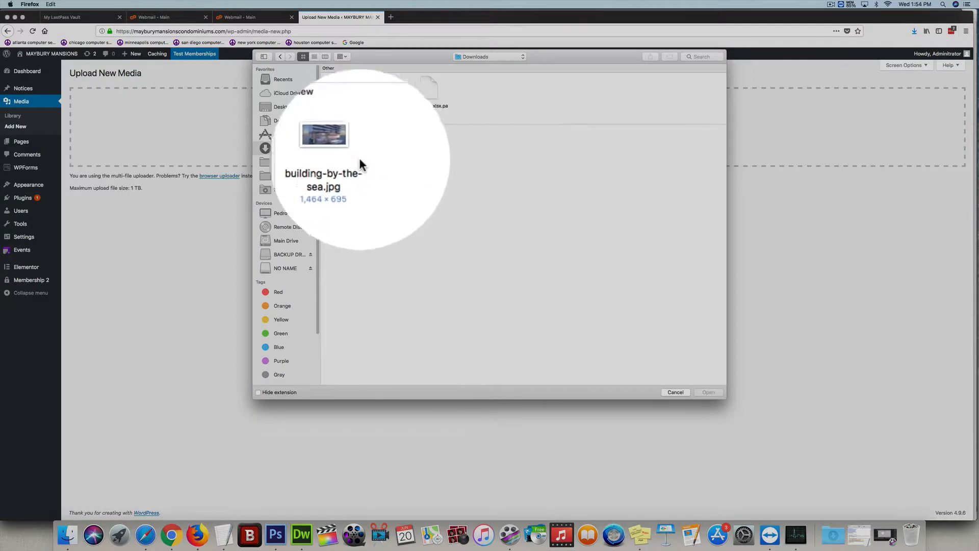
click(344, 148)
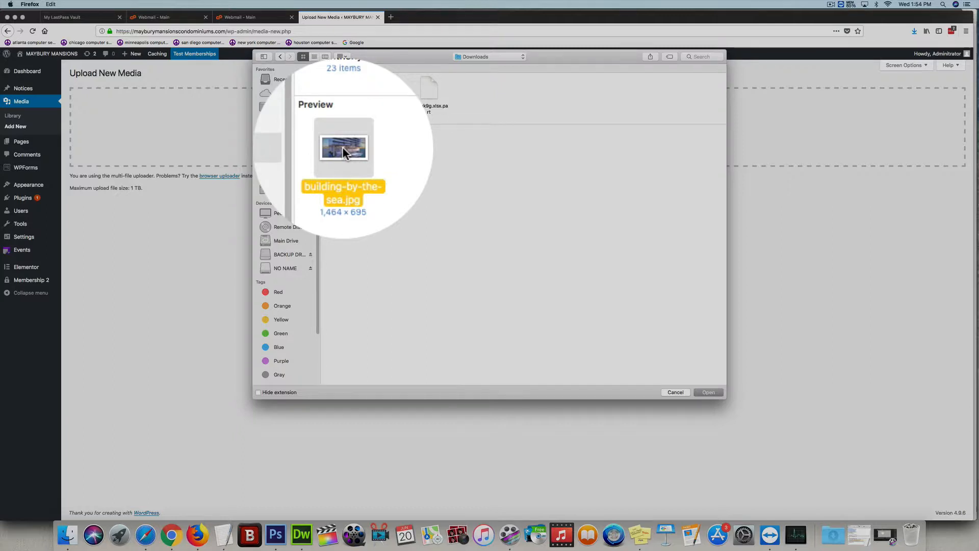
click(709, 393)
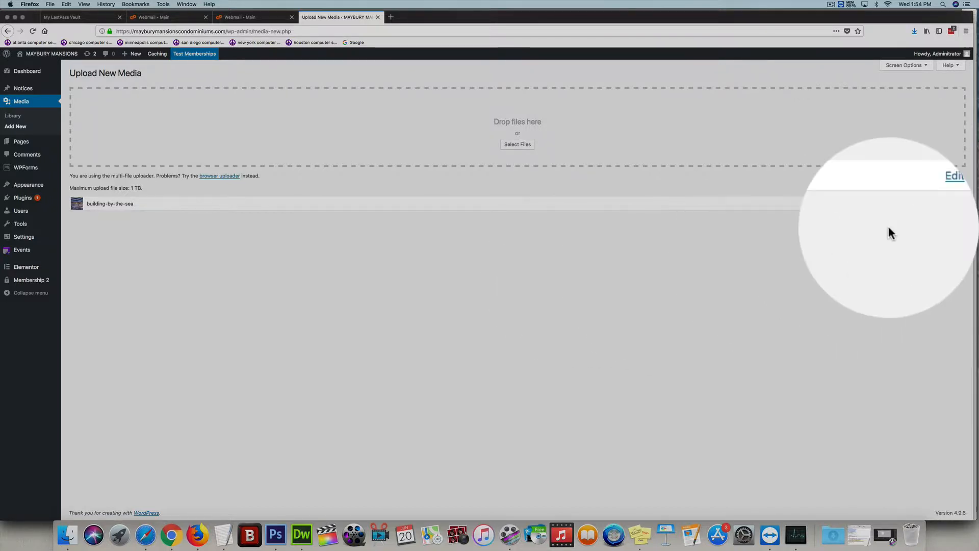
- Open the uploaded image's edit screen and copy its file URL
click(929, 205)
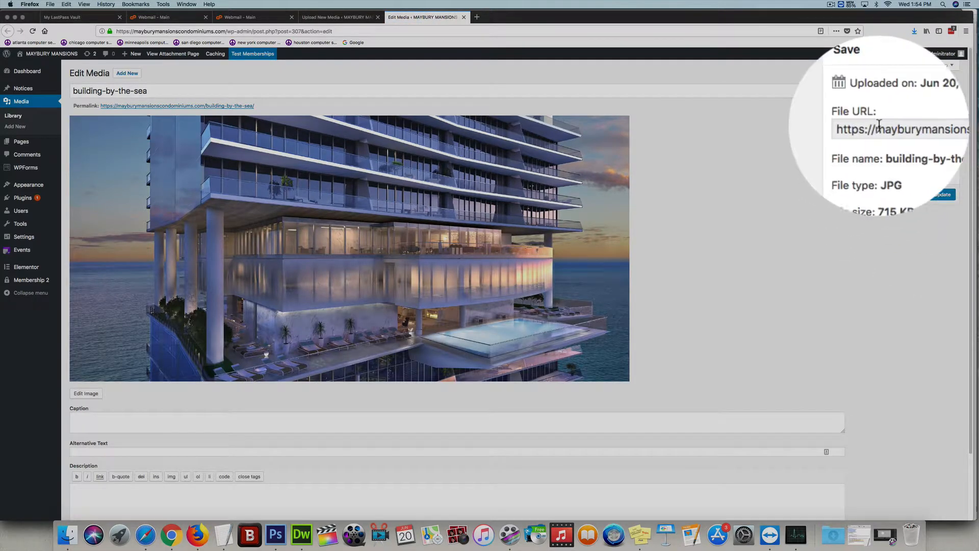
click(879, 125)
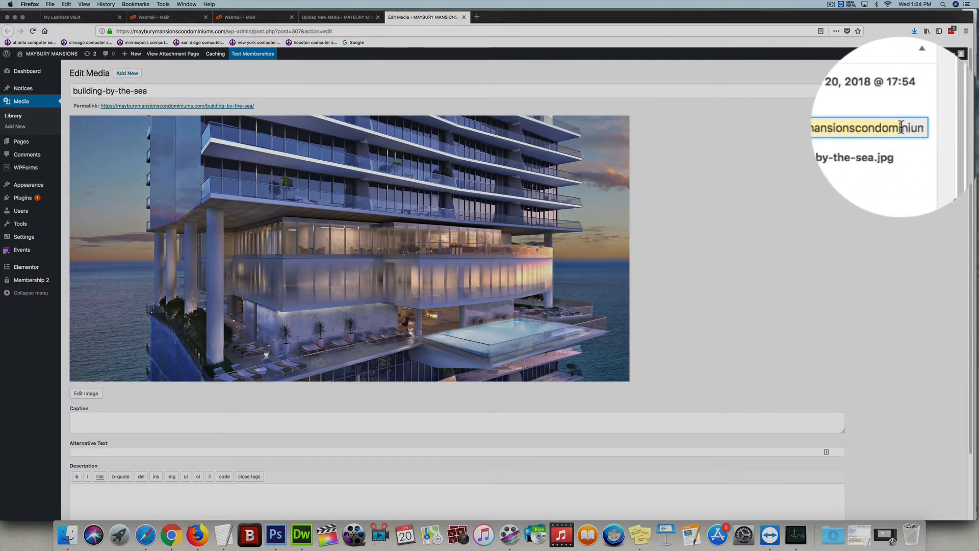
click(901, 127)
click(852, 125)
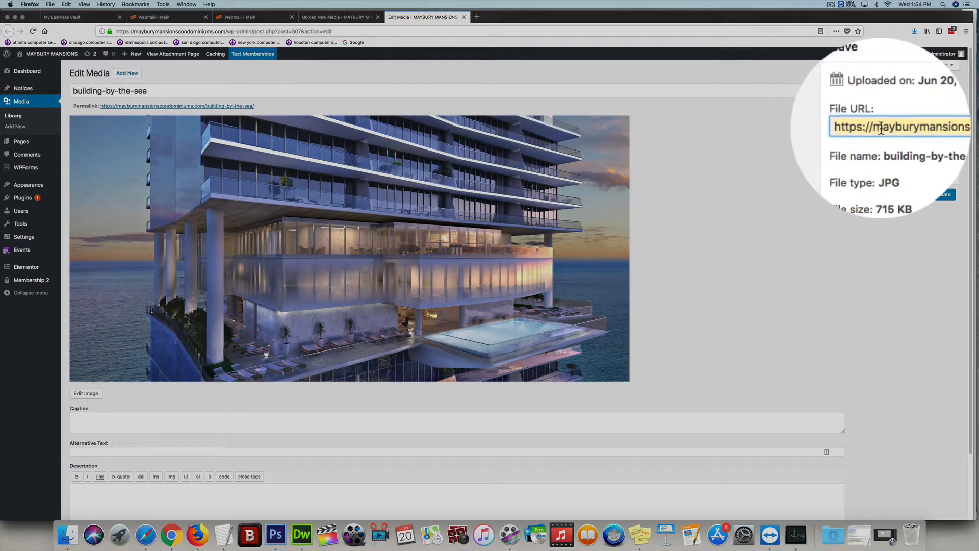
drag(860, 127, 940, 129)
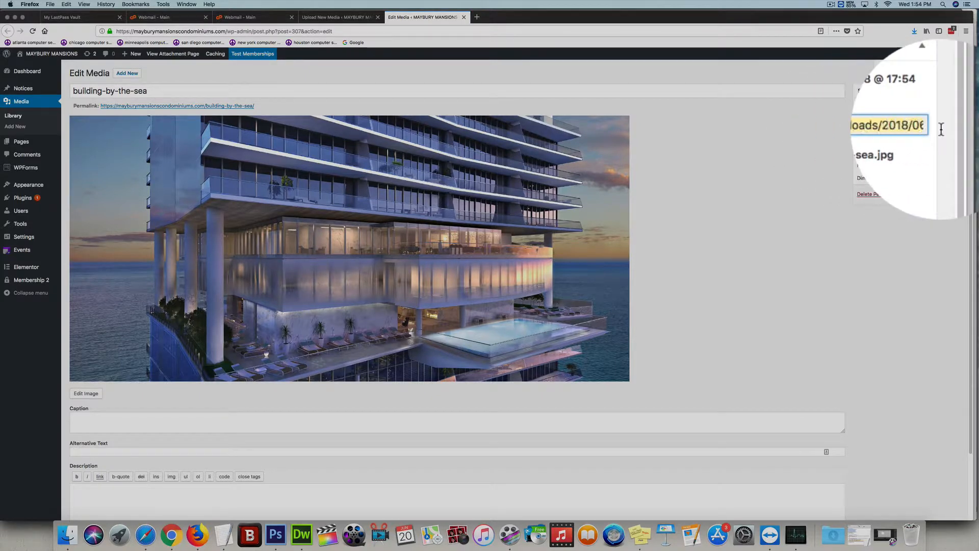
right_click(889, 128)
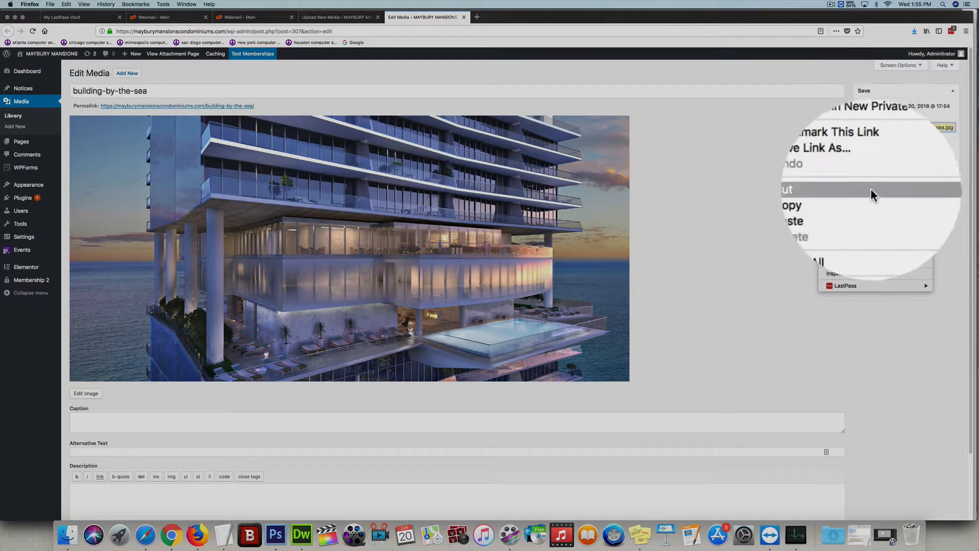
click(863, 195)
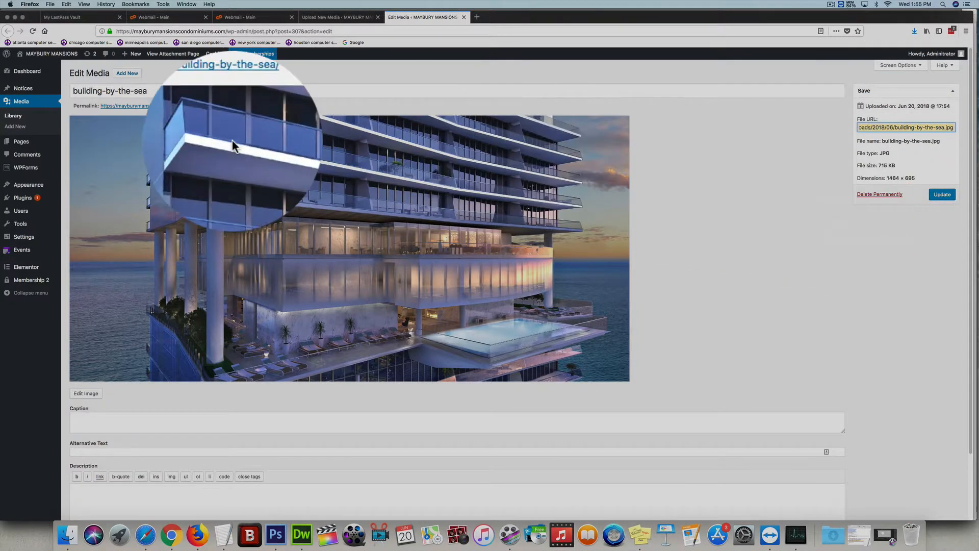
- Return to all pages and reopen the DOCUMENTS page in Elementor
mouse_move(34, 151)
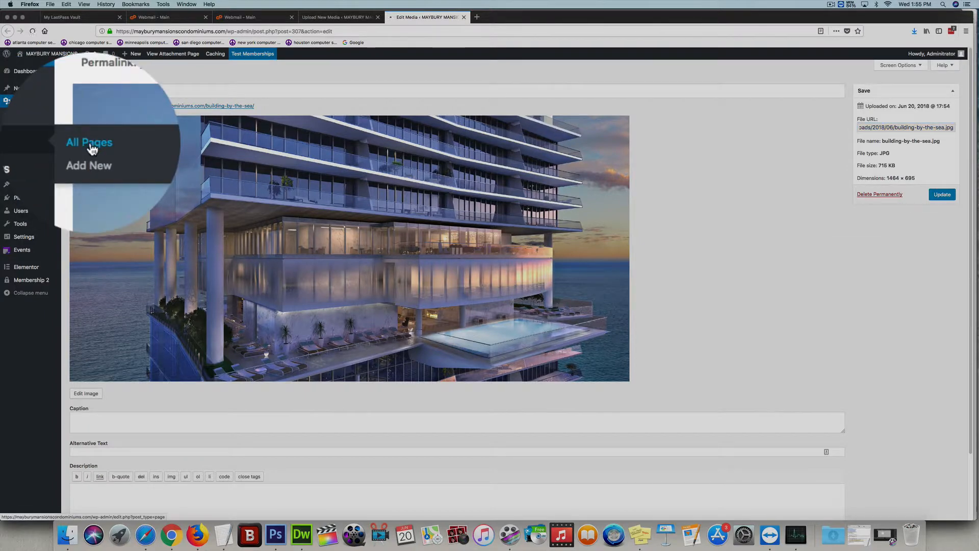
click(92, 148)
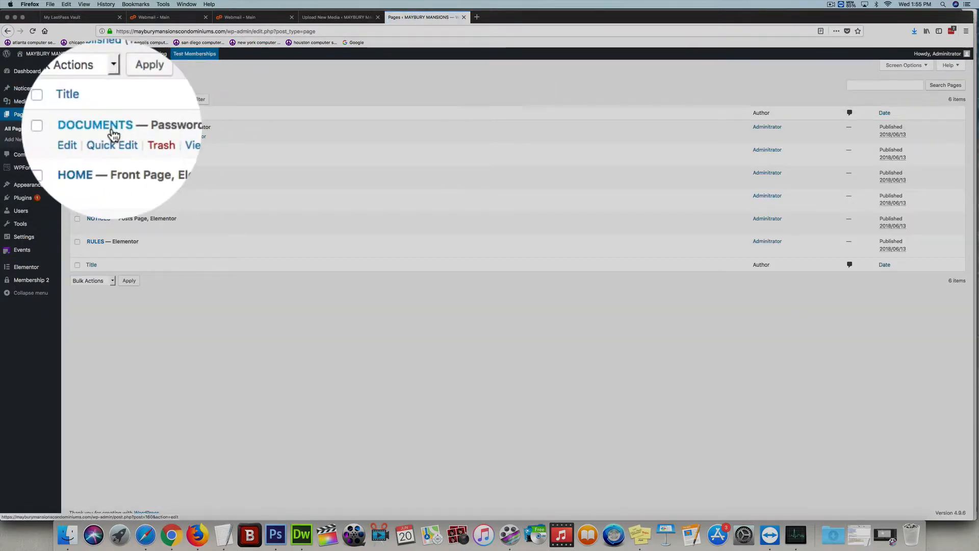
click(193, 143)
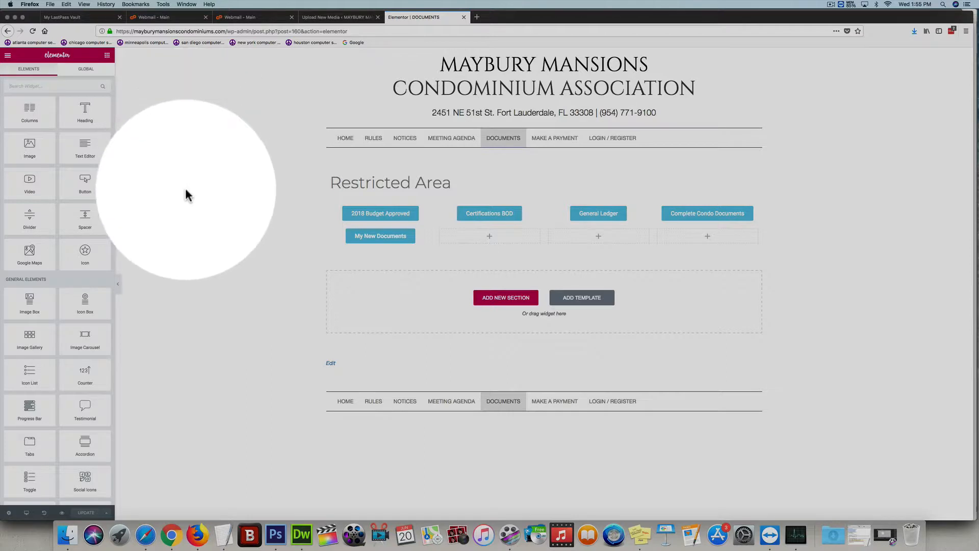
- Paste the copied image URL as the My New Documents button's link and set it to open in a new window
click(403, 241)
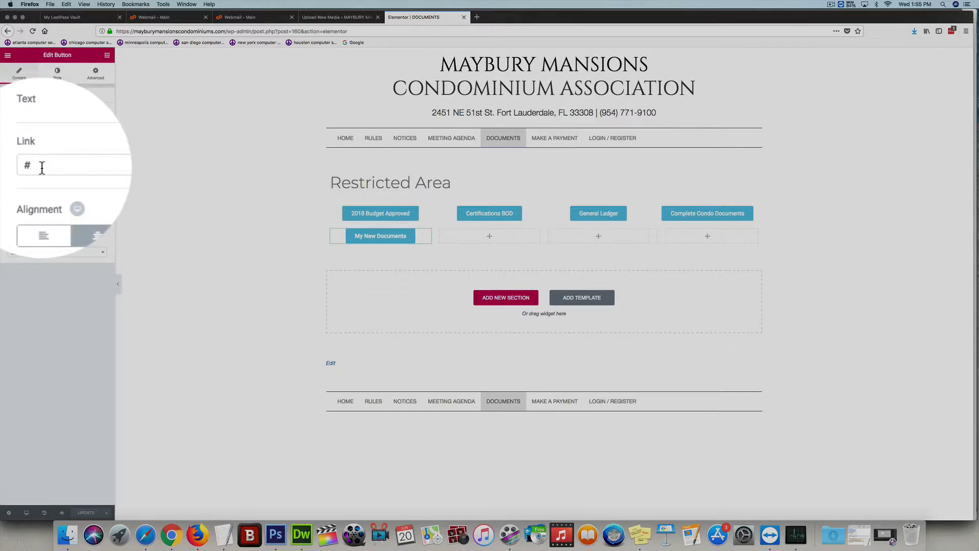
double_click(10, 166)
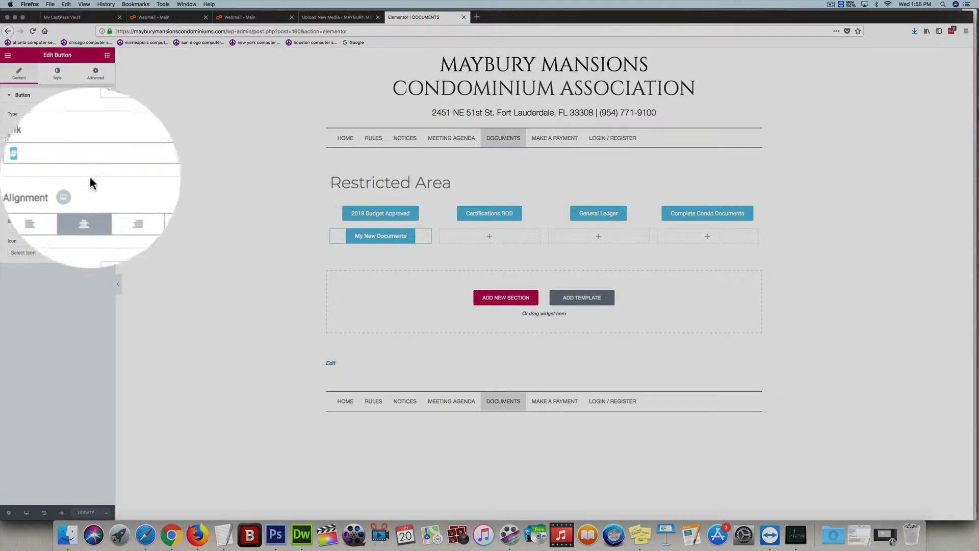
right_click(77, 171)
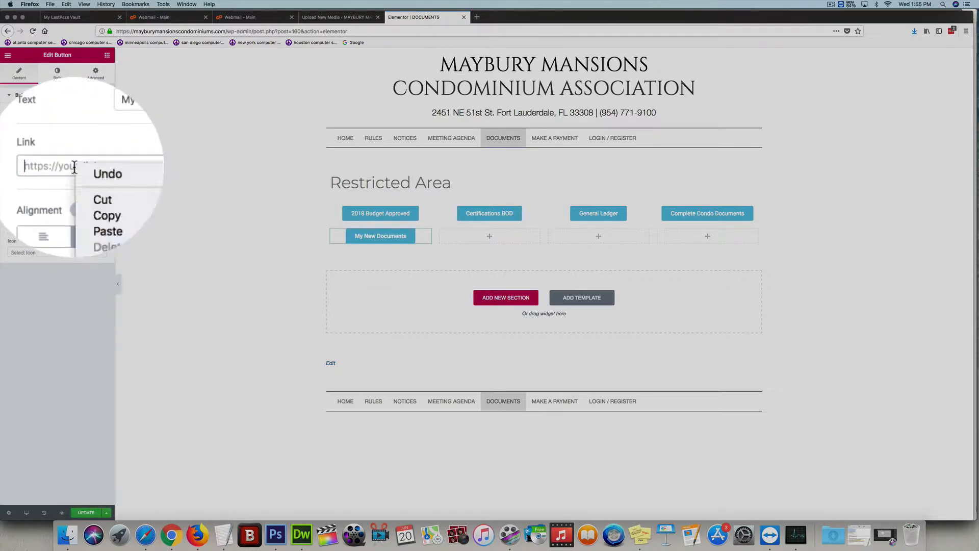
click(91, 200)
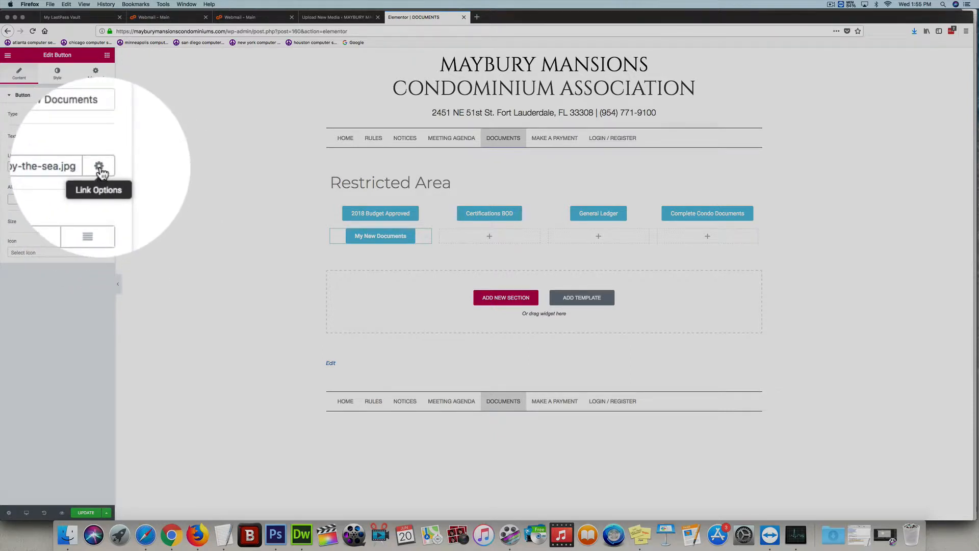
click(99, 169)
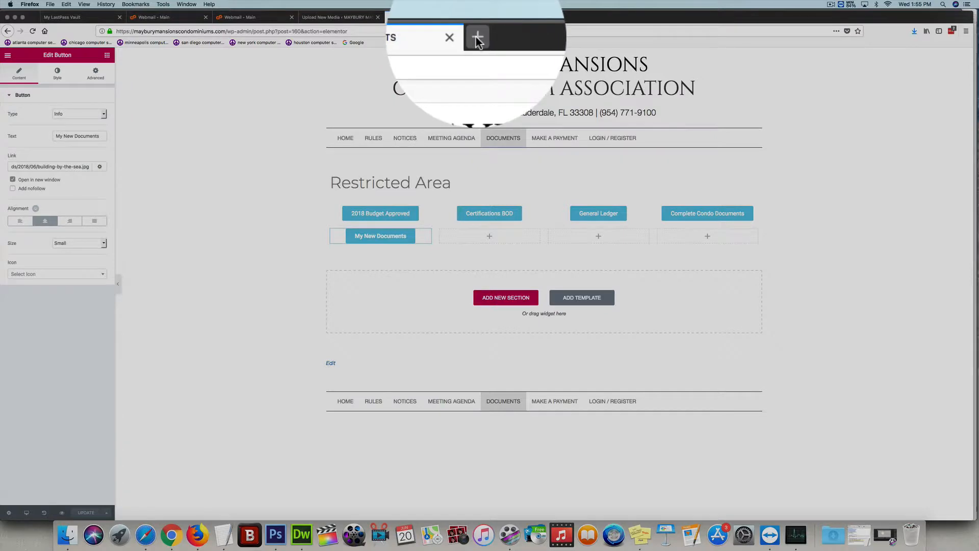
- Open the Maybury Mansions site in a new tab and go to the DOCUMENTS page
click(387, 17)
text(mna)
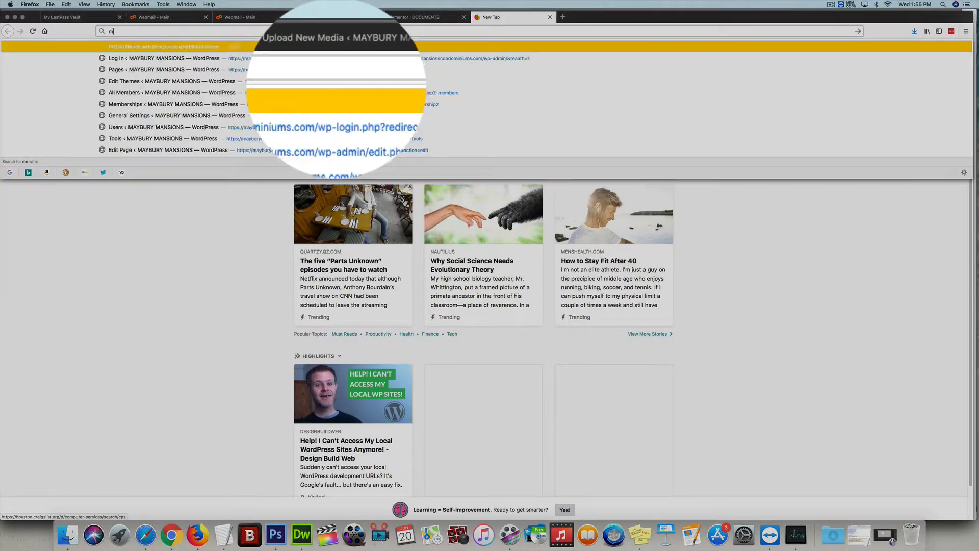
key(Escape)
key(Escape)
text(mayburymansionscondominiums.com/)
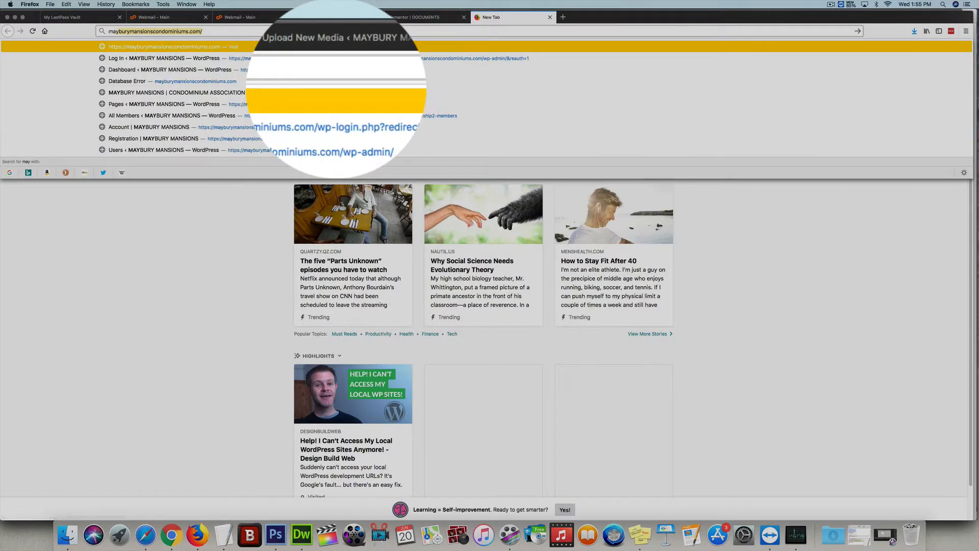
key(Return)
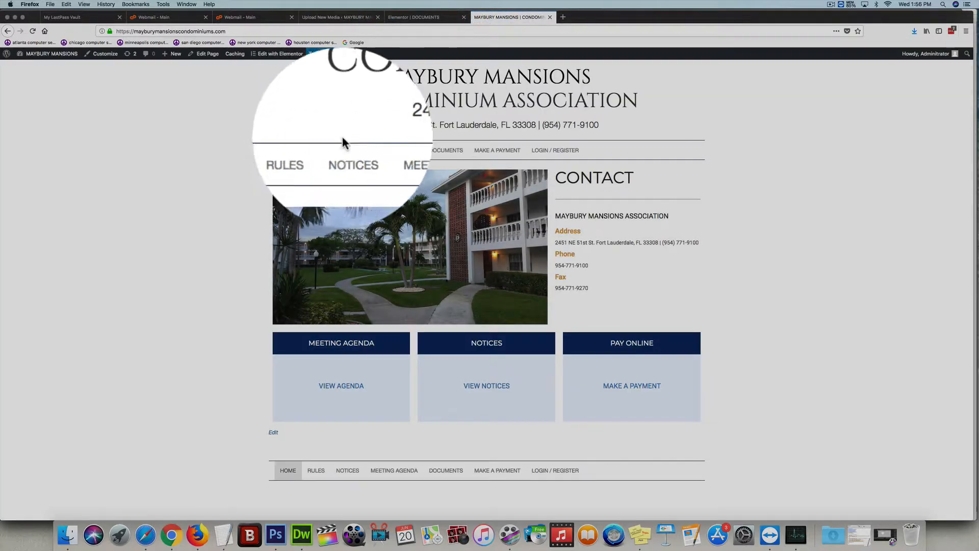
click(445, 153)
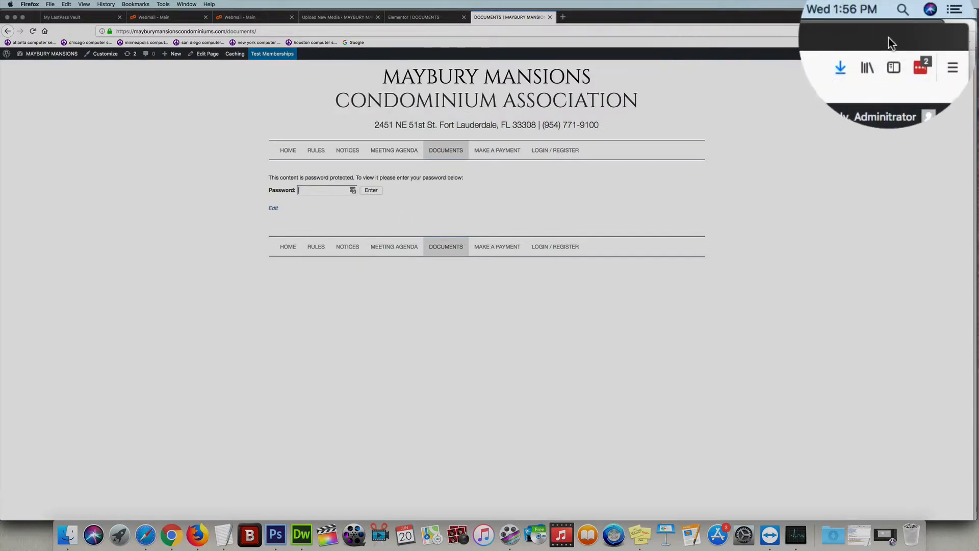
- Look through the other open apps and desktop sticky notes for the DOCUMENTS page password
drag(937, 20, 799, 23)
key(super+Tab)
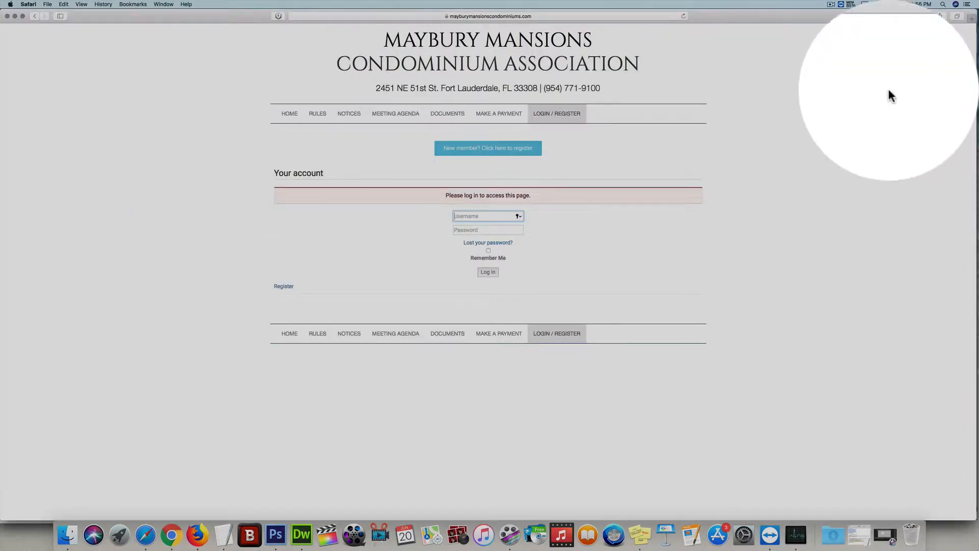
click(7, 15)
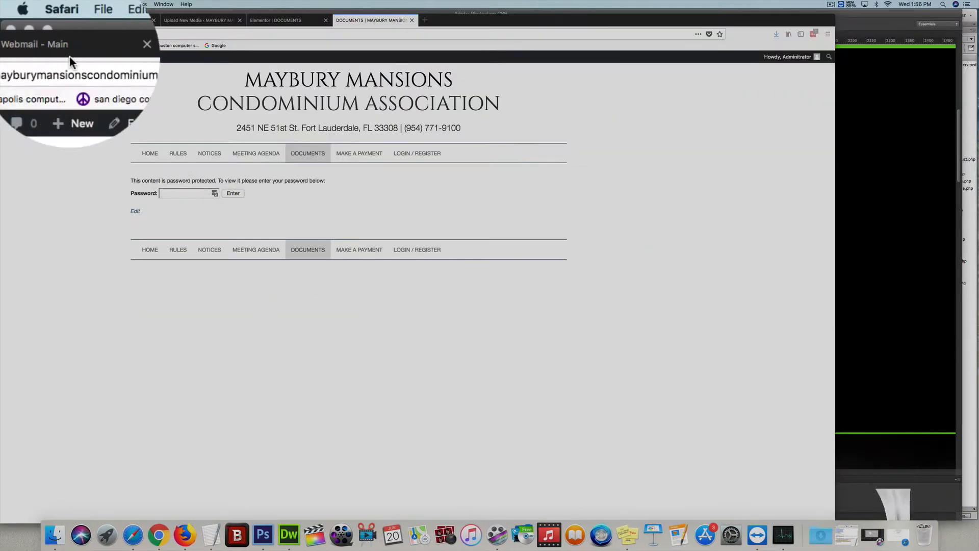
click(891, 95)
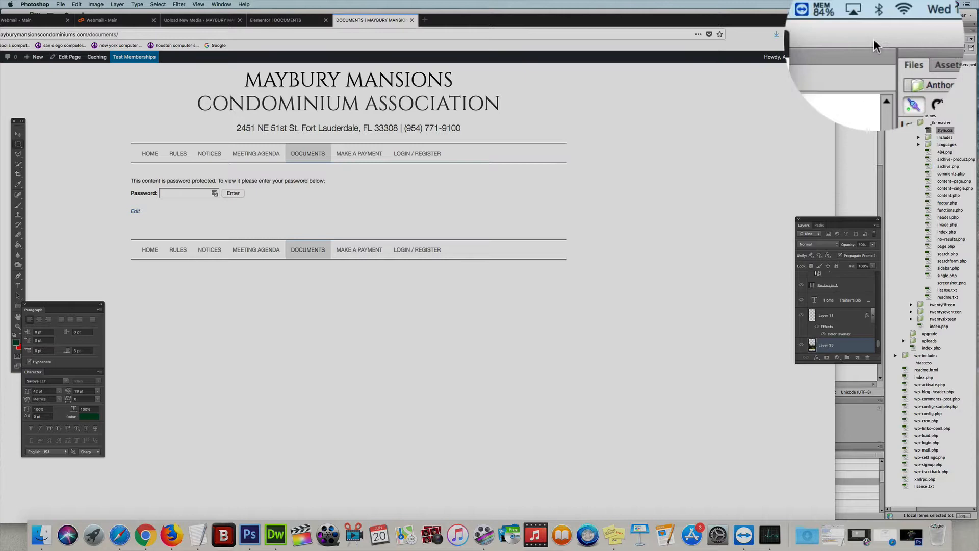
click(913, 98)
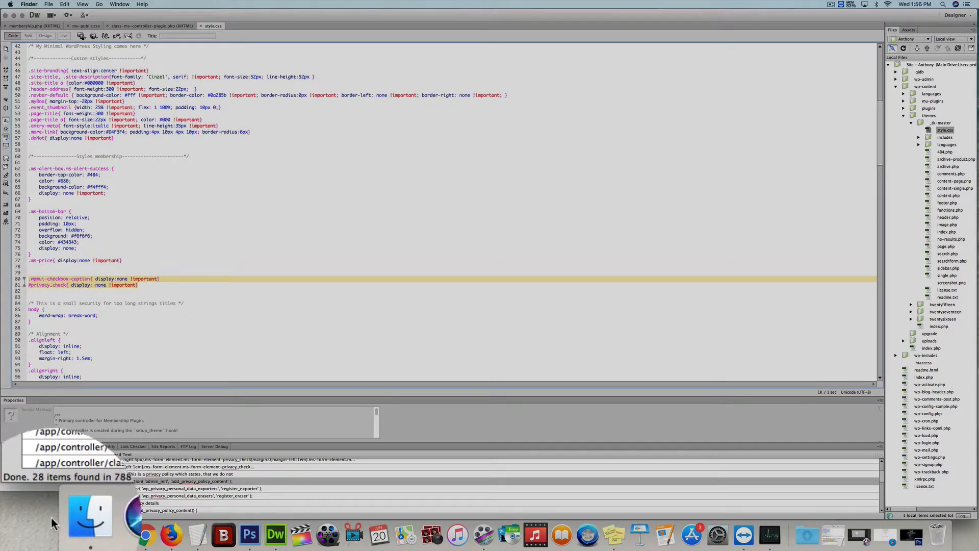
click(25, 36)
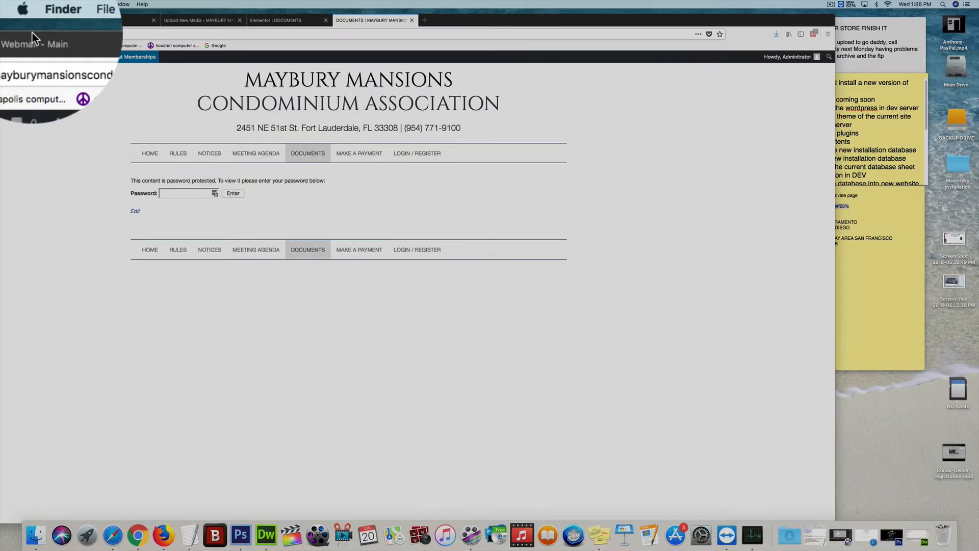
click(889, 289)
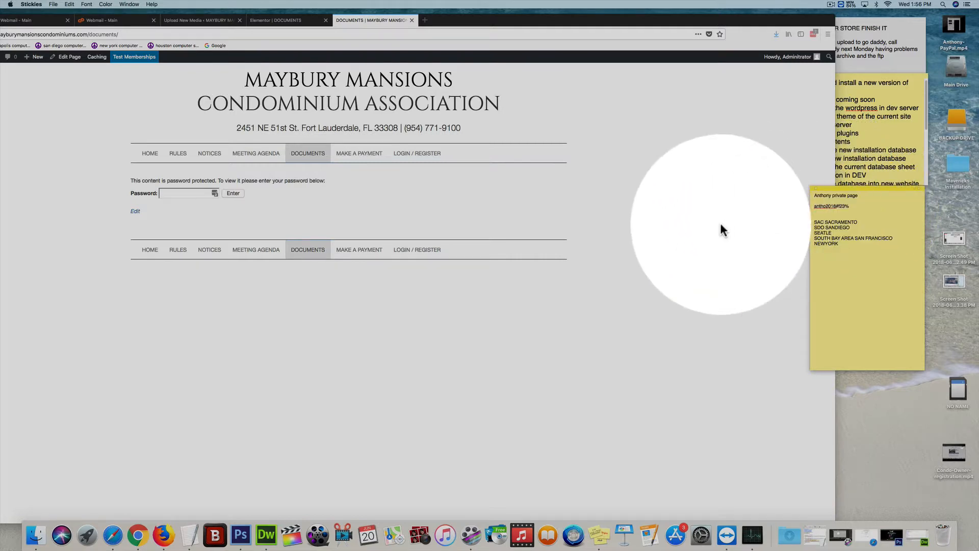
- Enter the page password to unlock the DOCUMENTS page, declining to save it
double_click(798, 19)
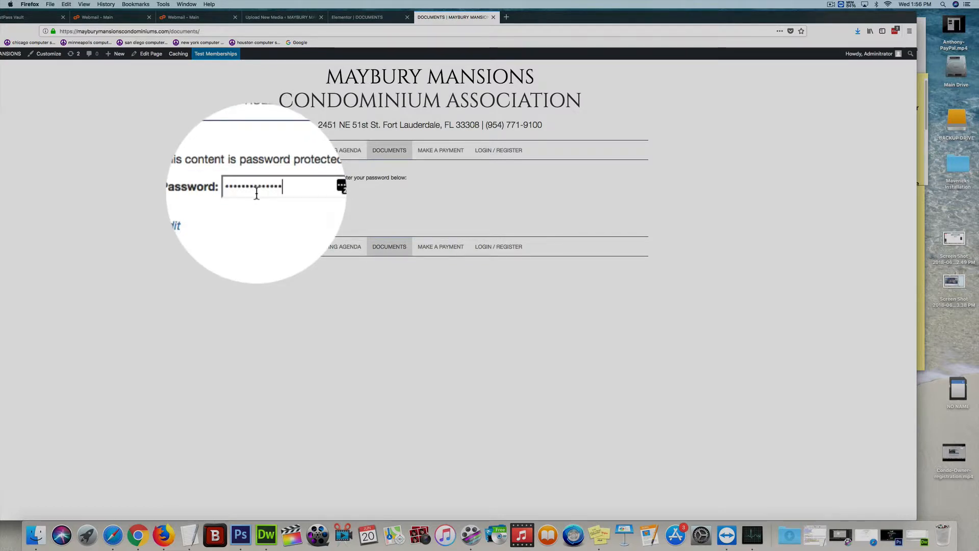
click(315, 190)
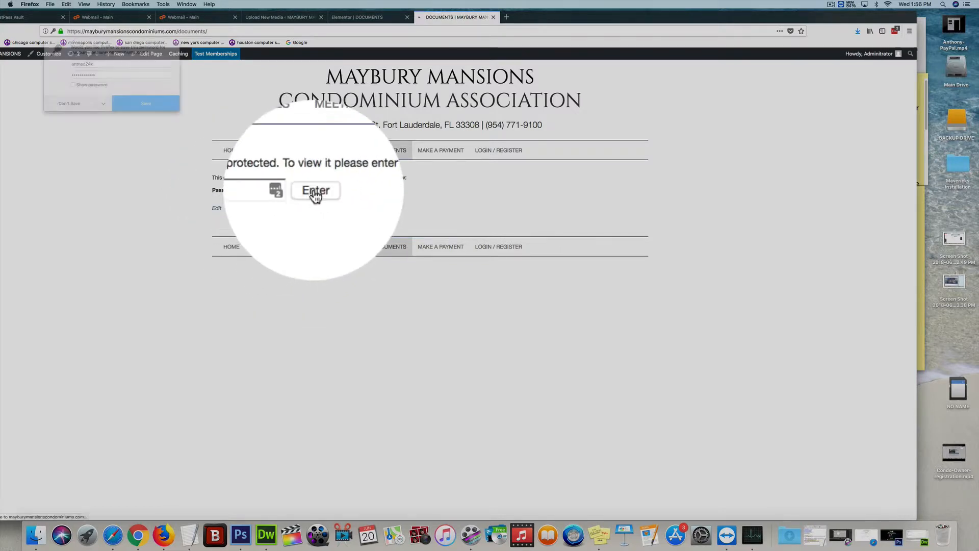
click(89, 102)
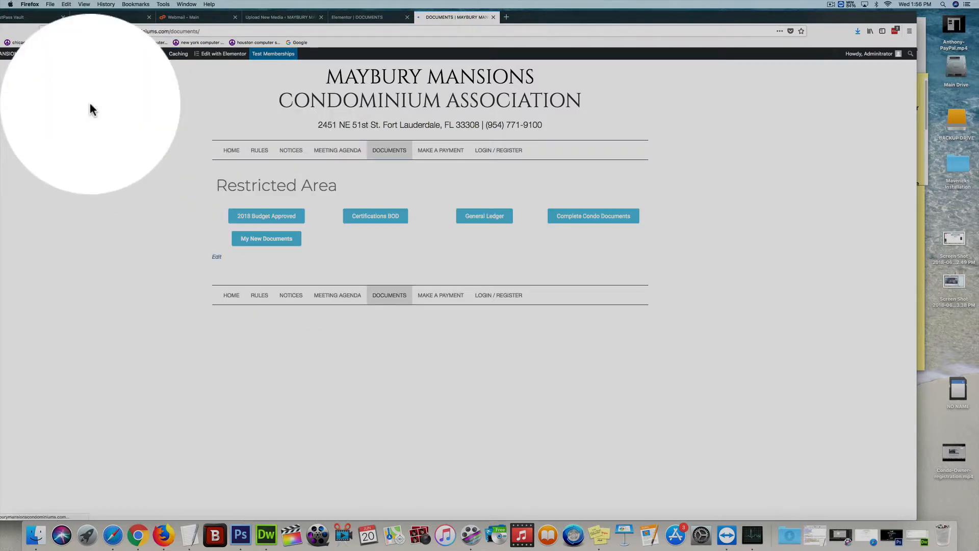
- Test the My New Documents button to view the linked image, then return to the page
click(273, 237)
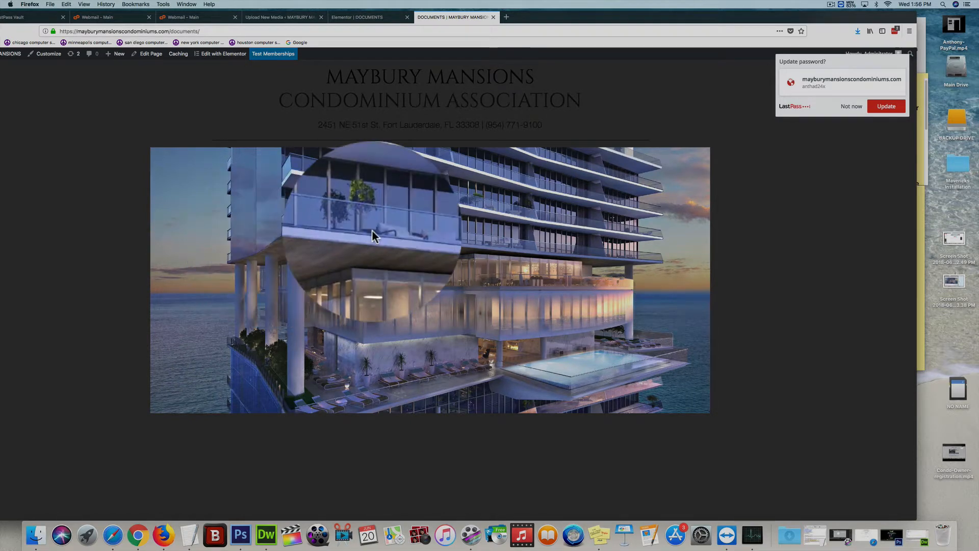
click(101, 208)
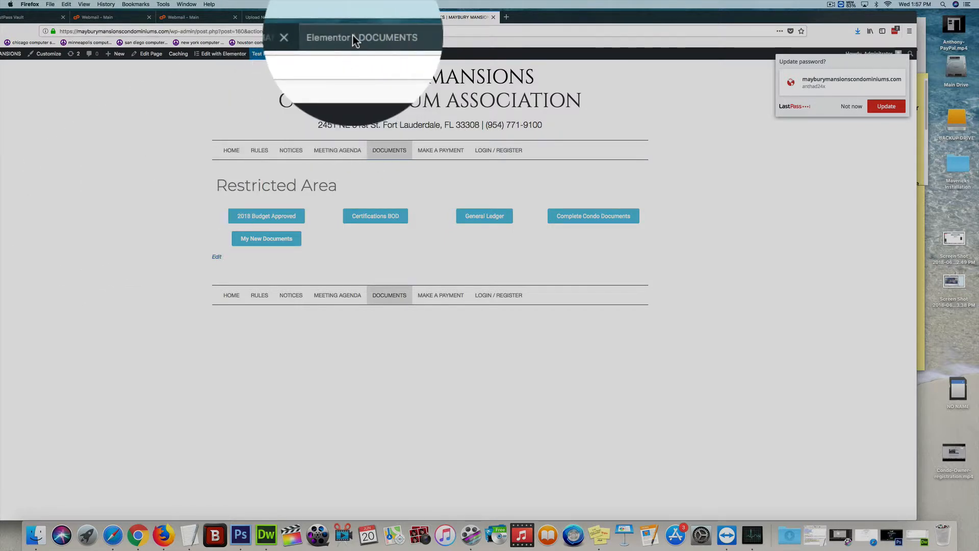
- Back in the Elementor editor, delete the section holding the My New Documents button
click(357, 17)
mouse_move(276, 230)
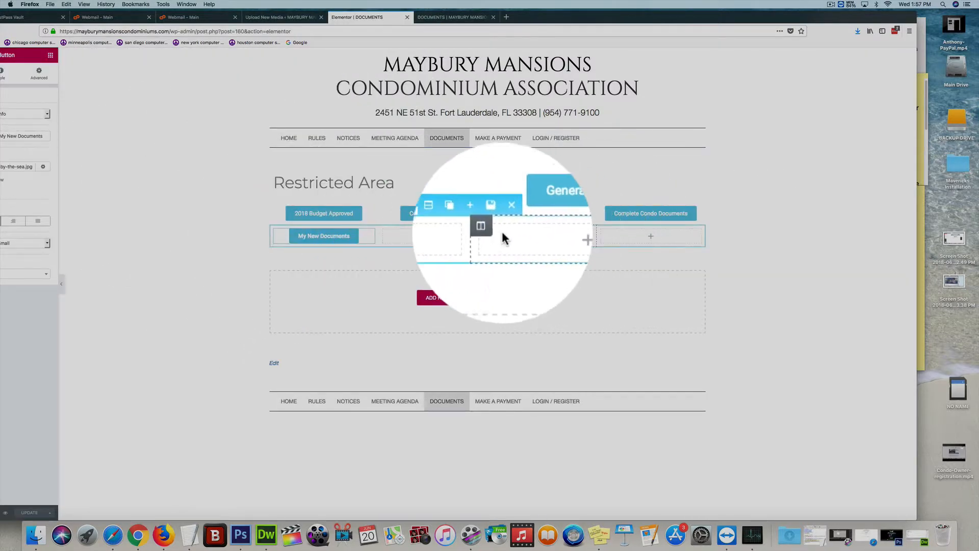
click(508, 225)
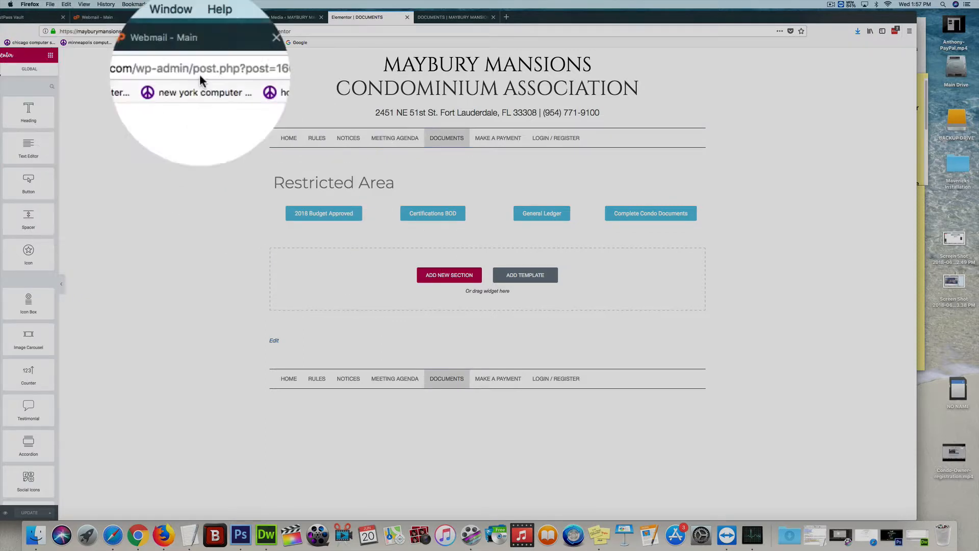
- Try to retitle the Restricted Area heading as Welcome
drag(608, 15, 659, 15)
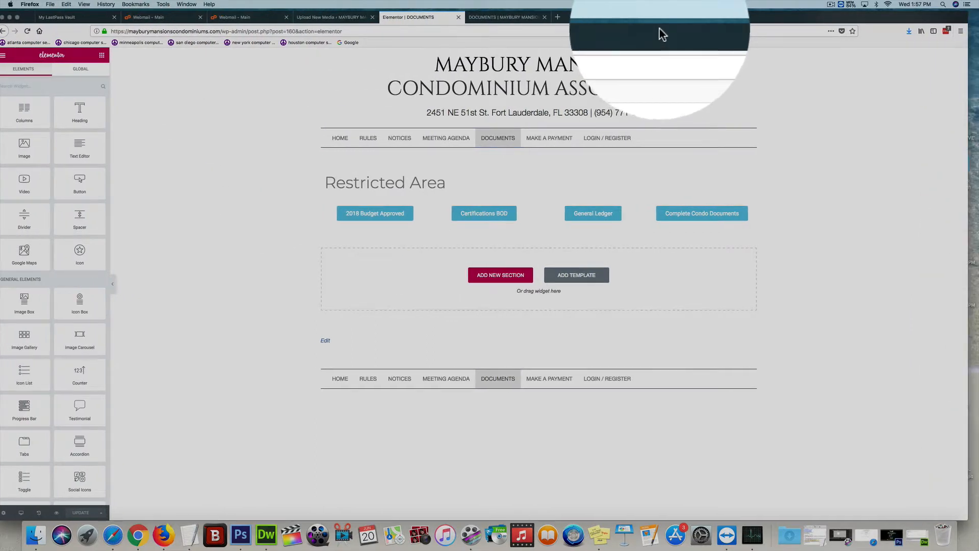
click(367, 182)
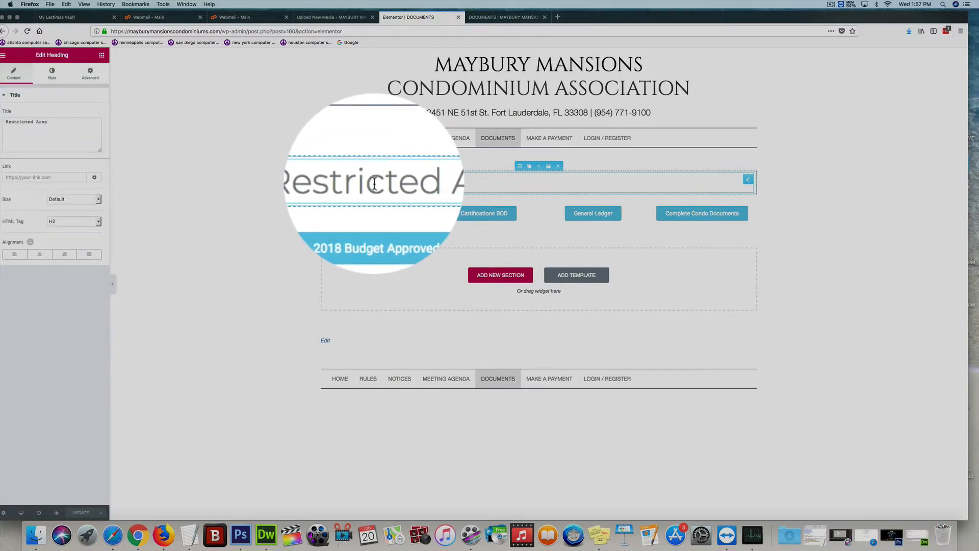
drag(90, 124, 2, 115)
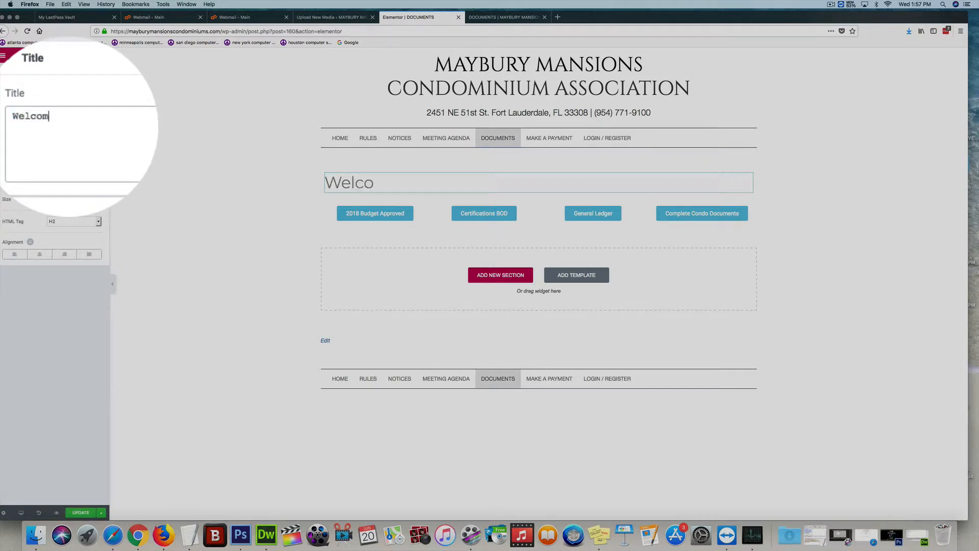
text(Welcome)
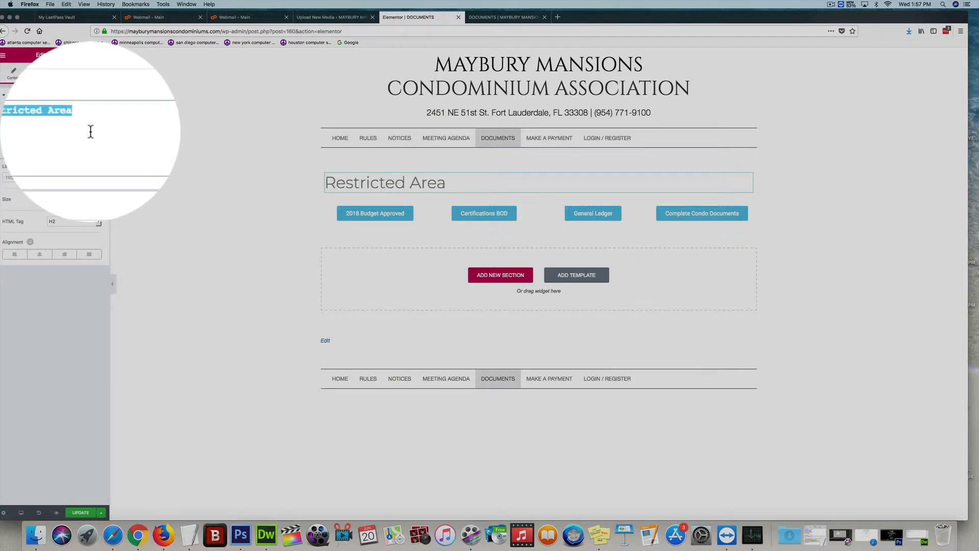
click(227, 166)
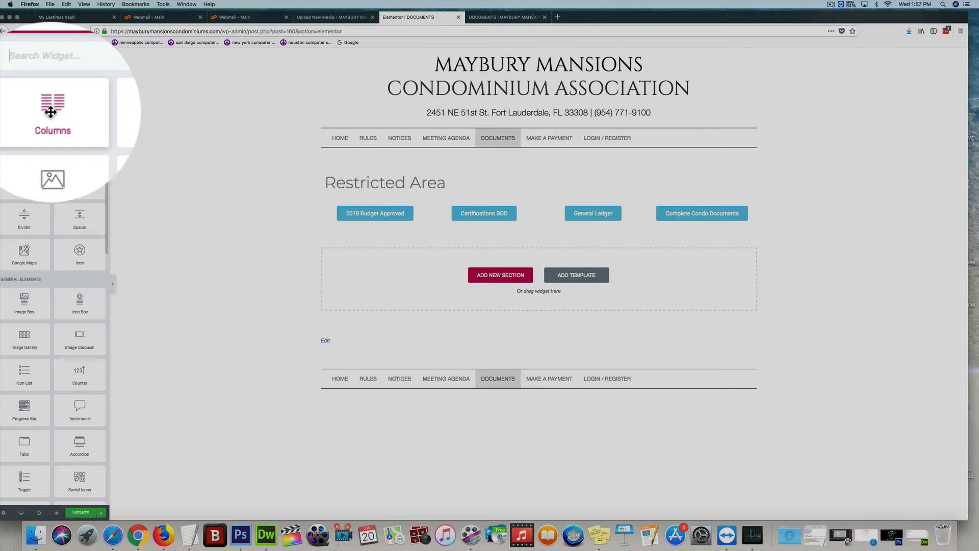
- Add a new single-column section below the document buttons
drag(24, 112, 77, 164)
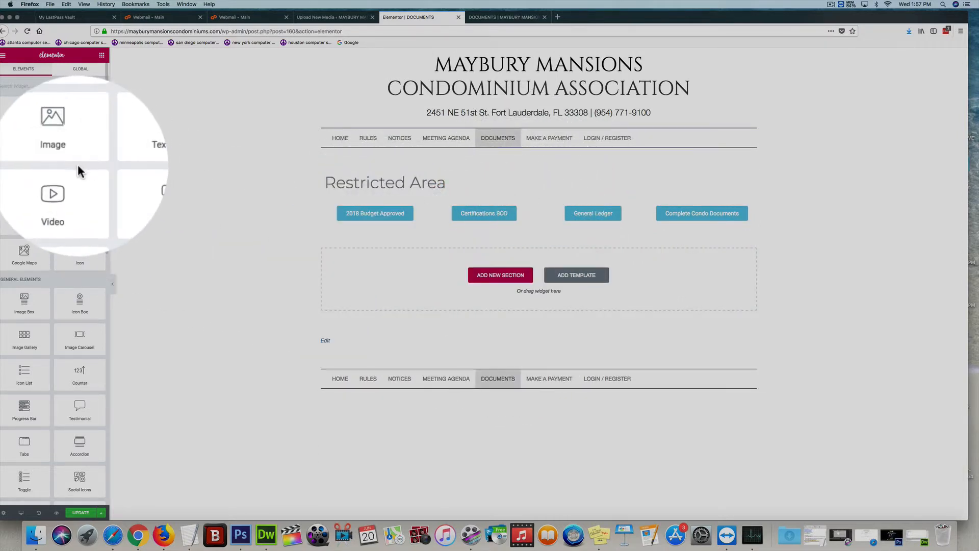
click(492, 280)
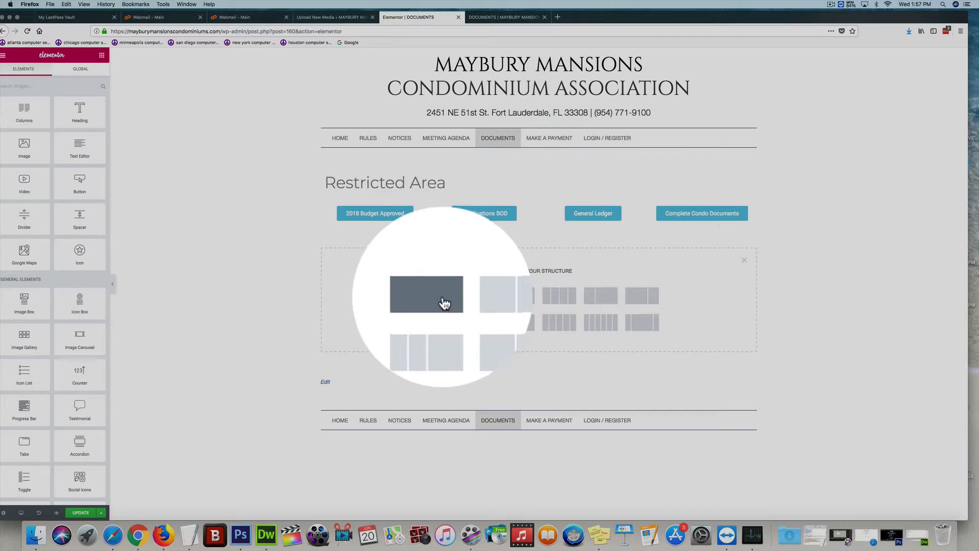
click(444, 304)
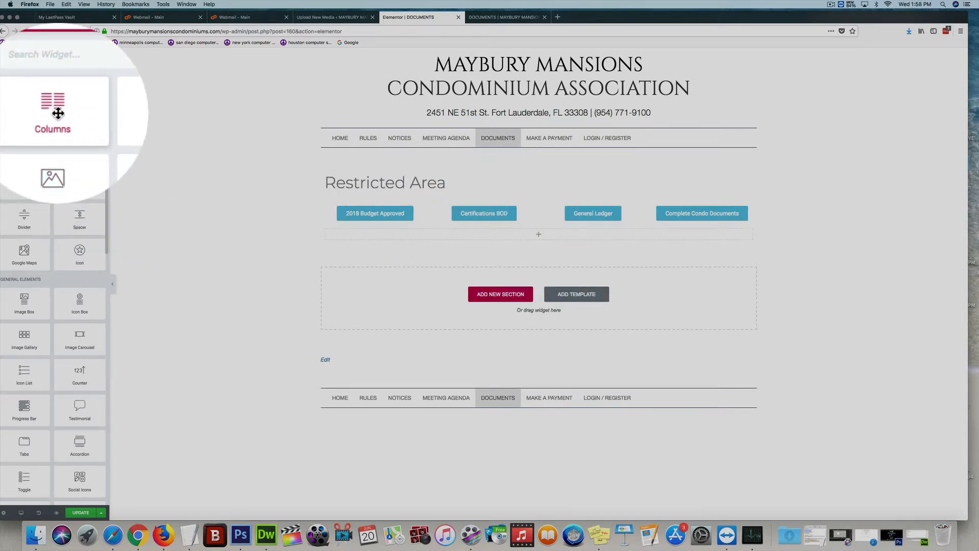
- Insert a four-column inner section into the new section
drag(24, 110, 508, 245)
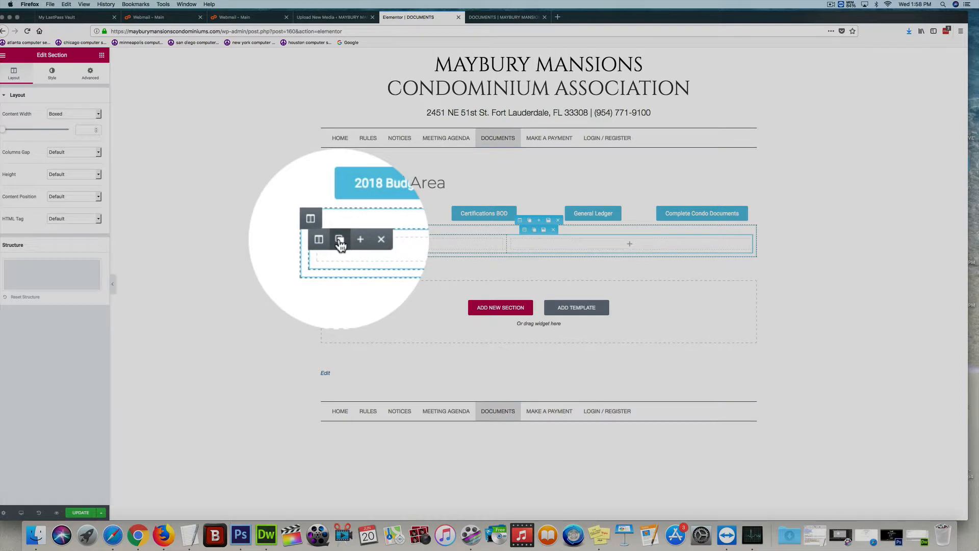
click(339, 240)
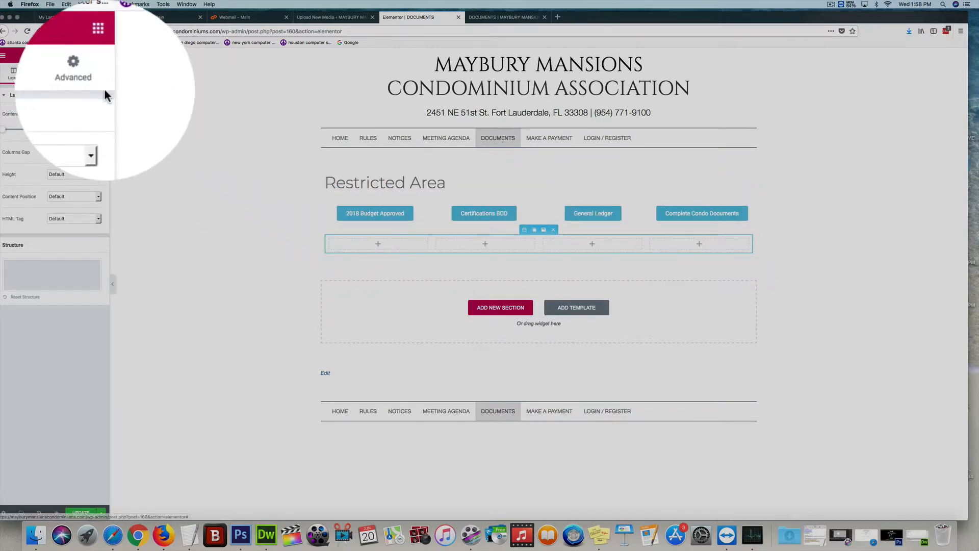
click(101, 55)
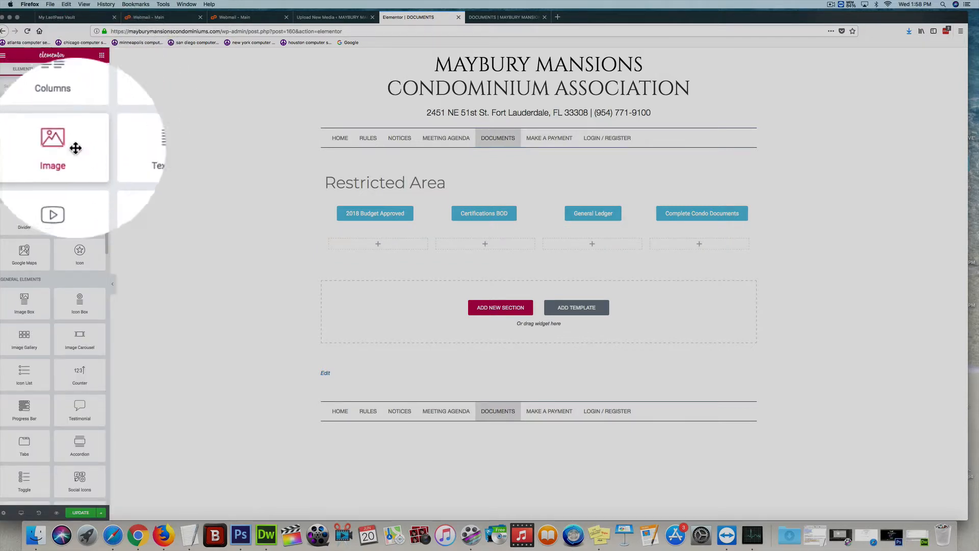
- Add an Image widget to the first column and open the media library to choose its image
drag(23, 148, 381, 251)
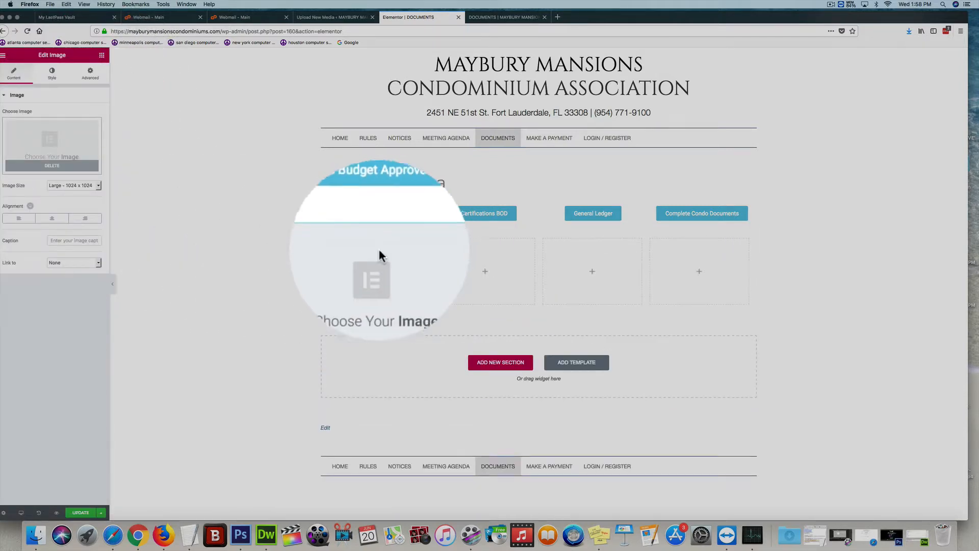
click(91, 142)
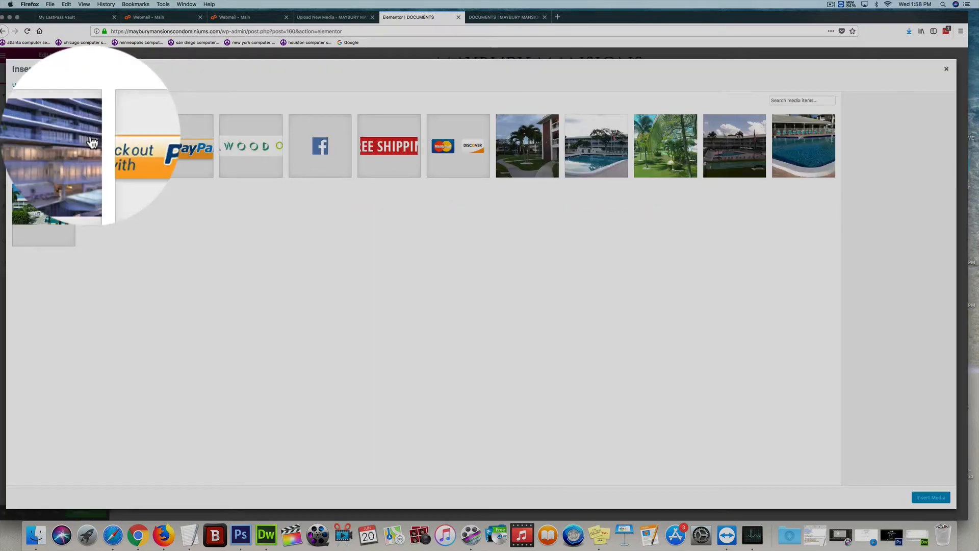
- Choose the building-by-the-sea image from the media library and insert it into the first column's Image widget
click(54, 138)
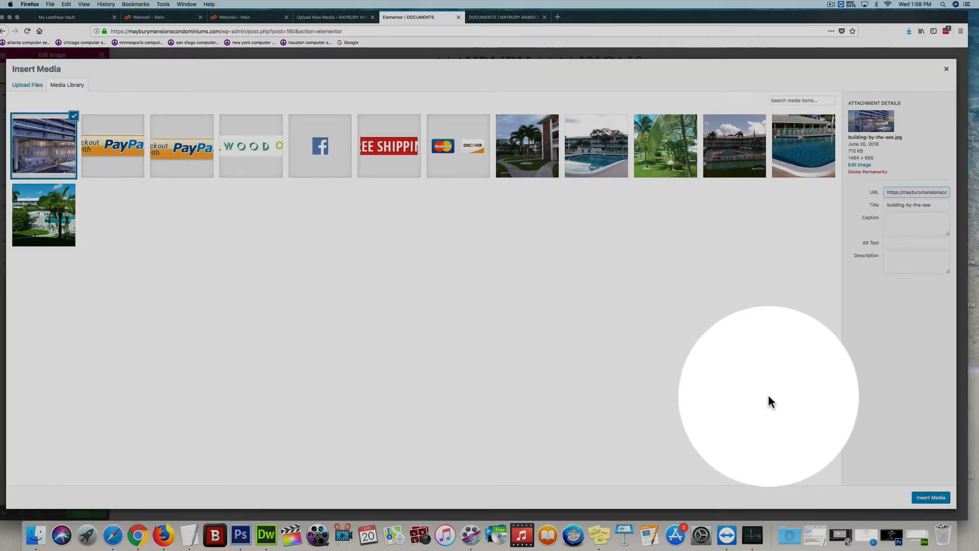
click(931, 498)
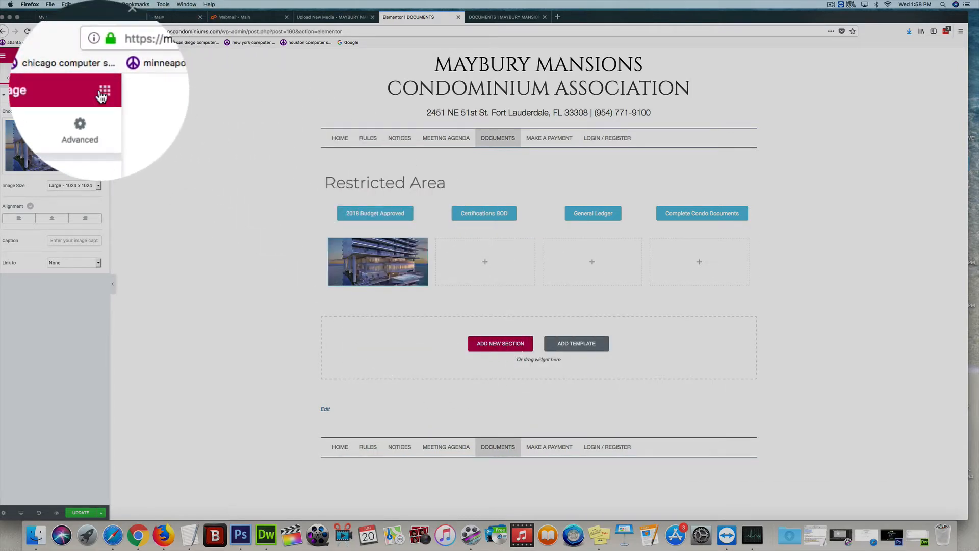
- Add a Text Editor widget to the second column beside the image
click(87, 76)
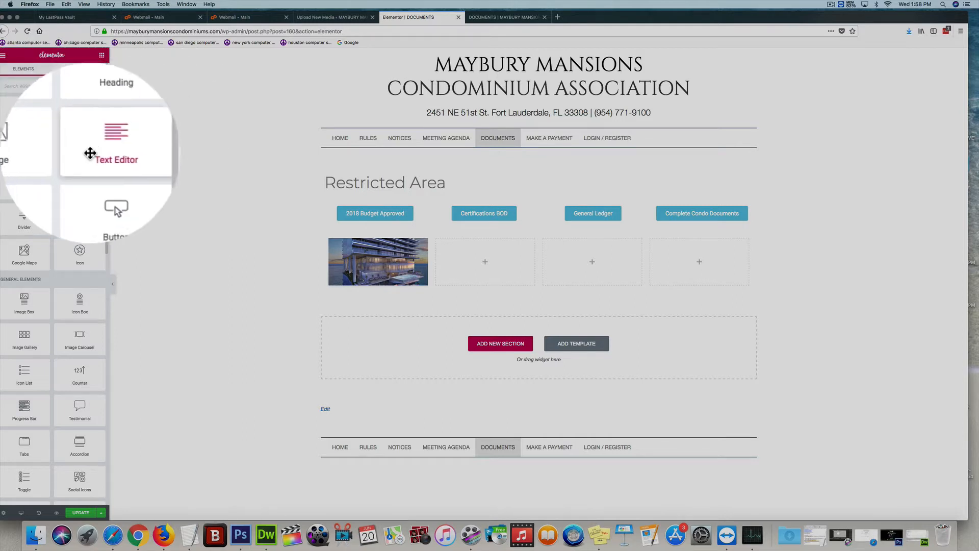
drag(80, 146, 492, 273)
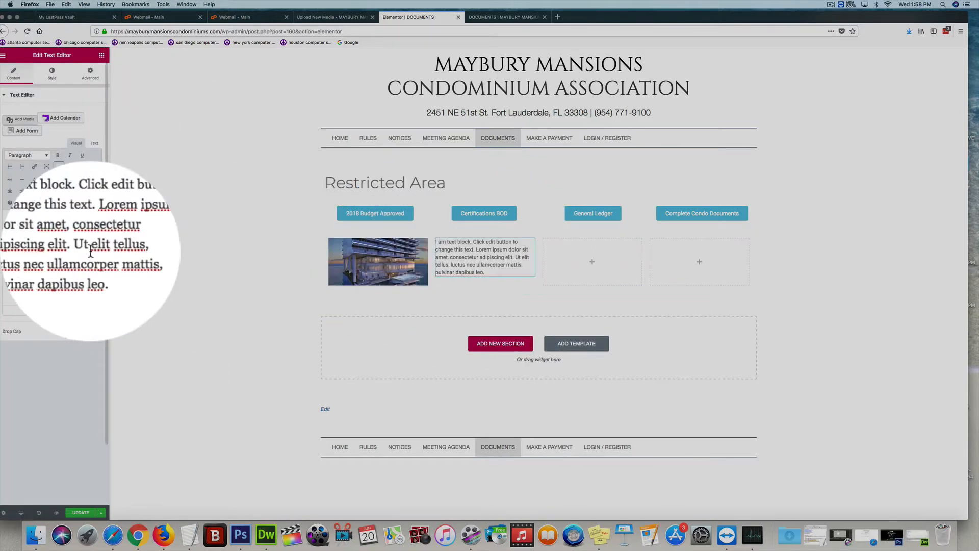
click(91, 259)
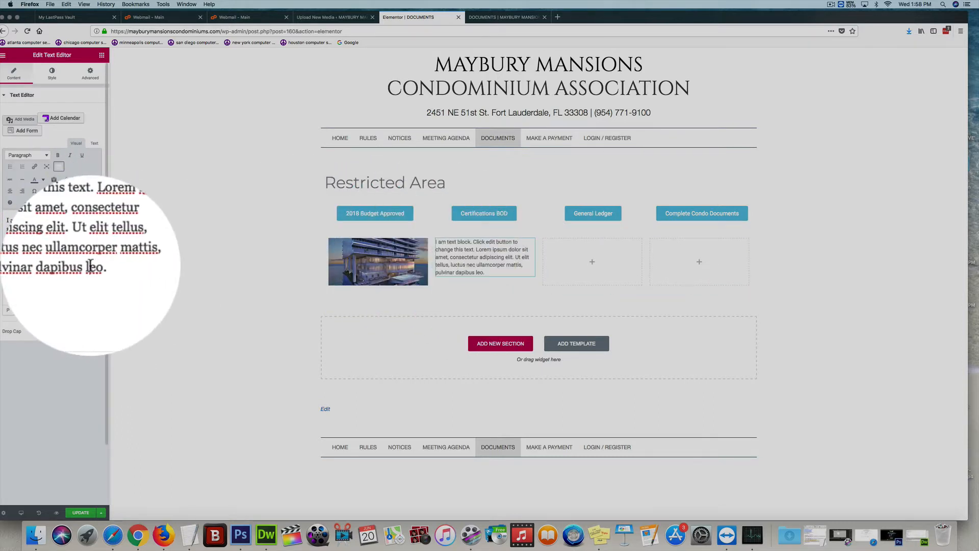
- Set the text block's text color to black in its style settings
click(52, 75)
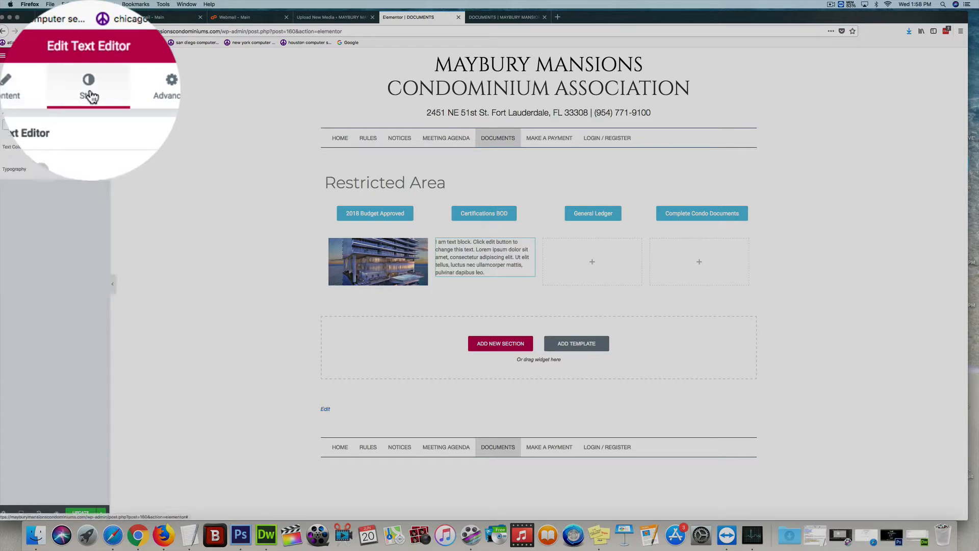
click(98, 144)
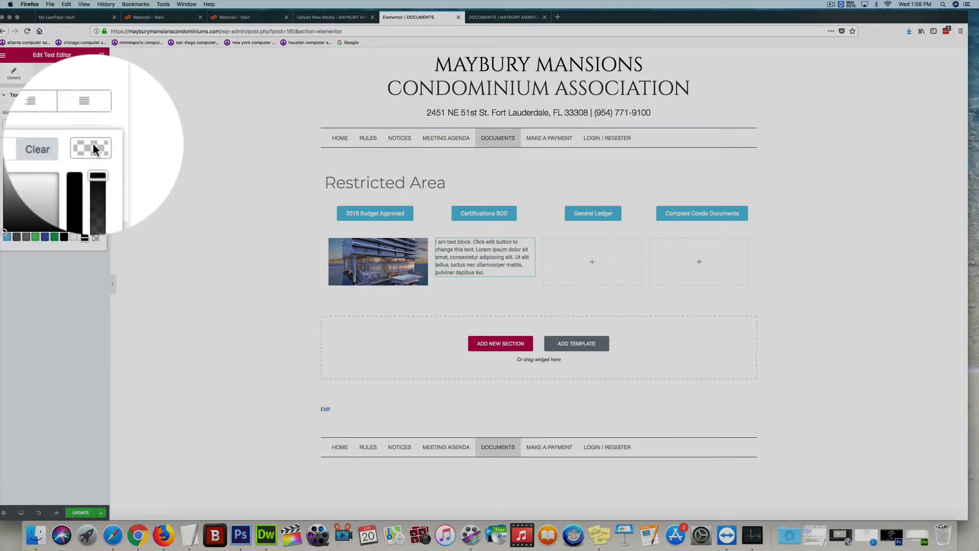
drag(10, 175, 8, 225)
click(87, 268)
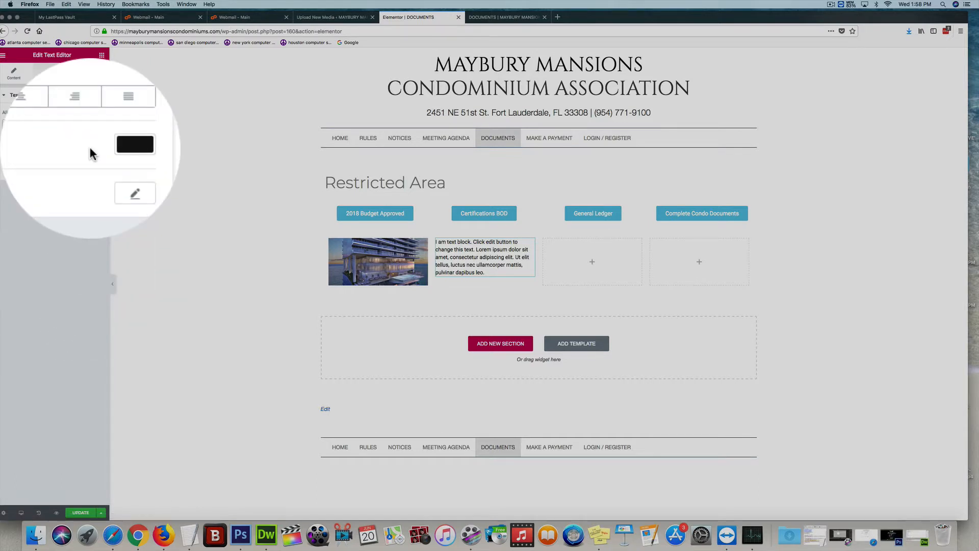
- Set the text block's typography size to about 17 and its transform to Uppercase
click(93, 172)
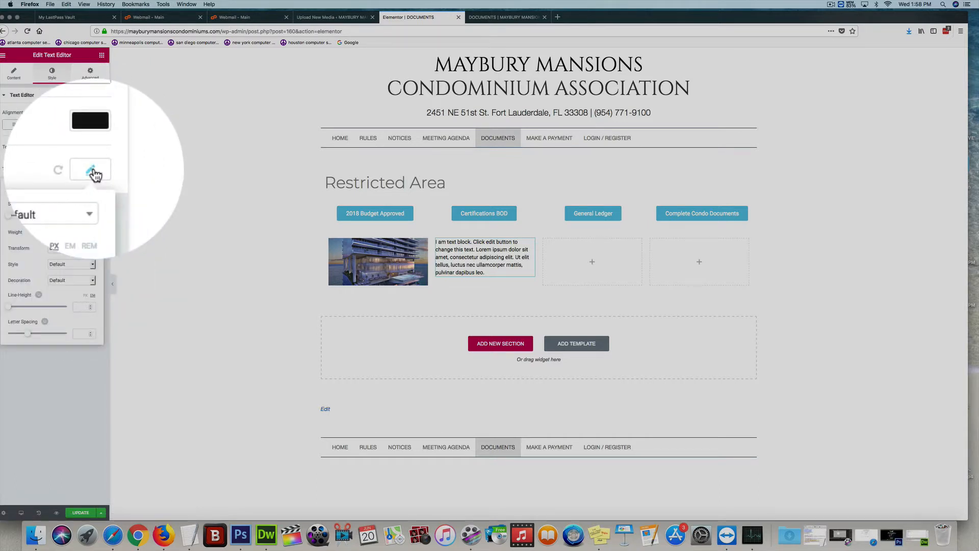
mouse_move(11, 216)
mouse_down()
mouse_move(48, 221)
mouse_move(19, 219)
mouse_move(29, 217)
mouse_up()
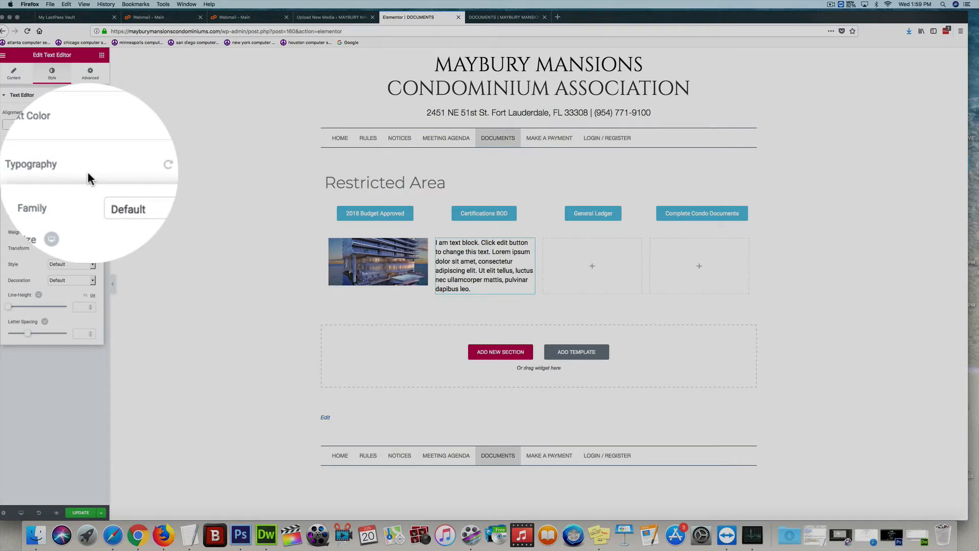
click(93, 268)
click(75, 246)
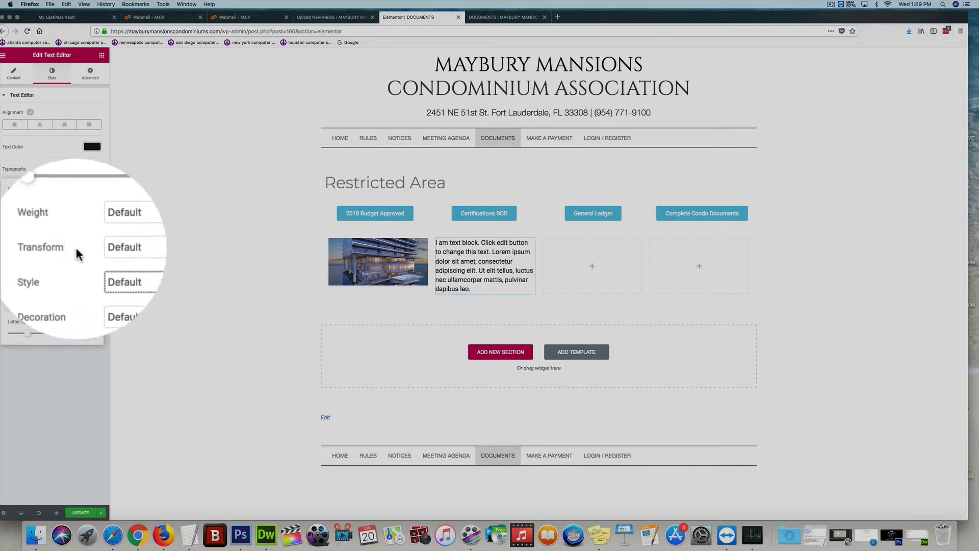
click(94, 246)
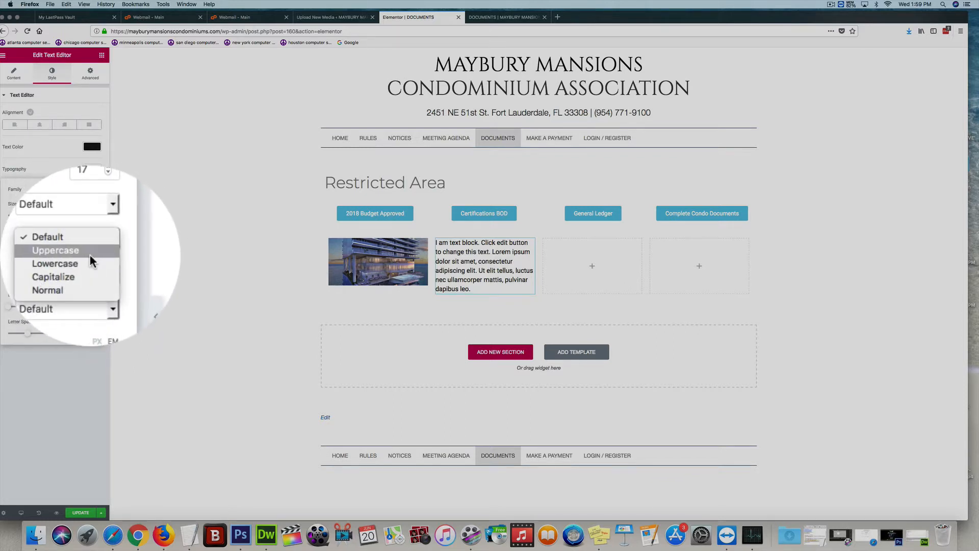
click(90, 254)
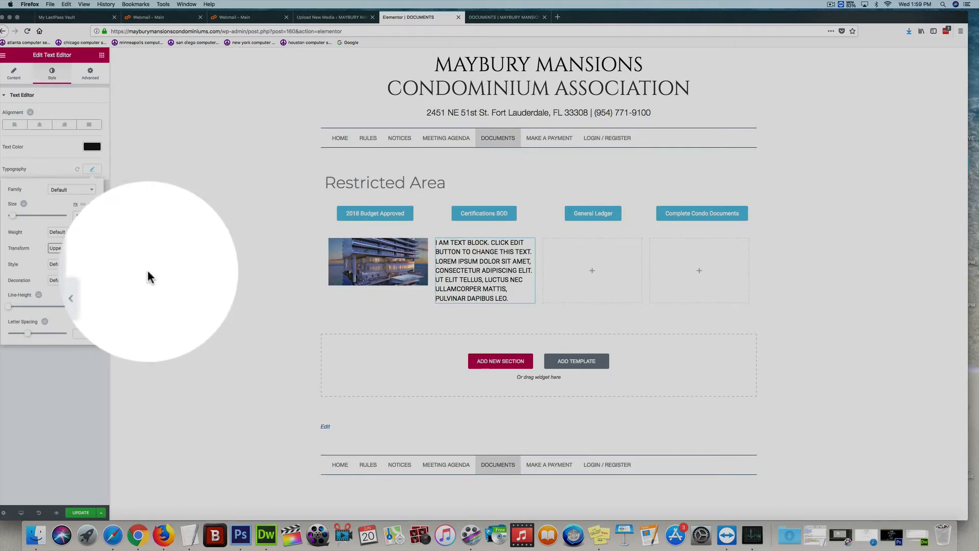
click(90, 369)
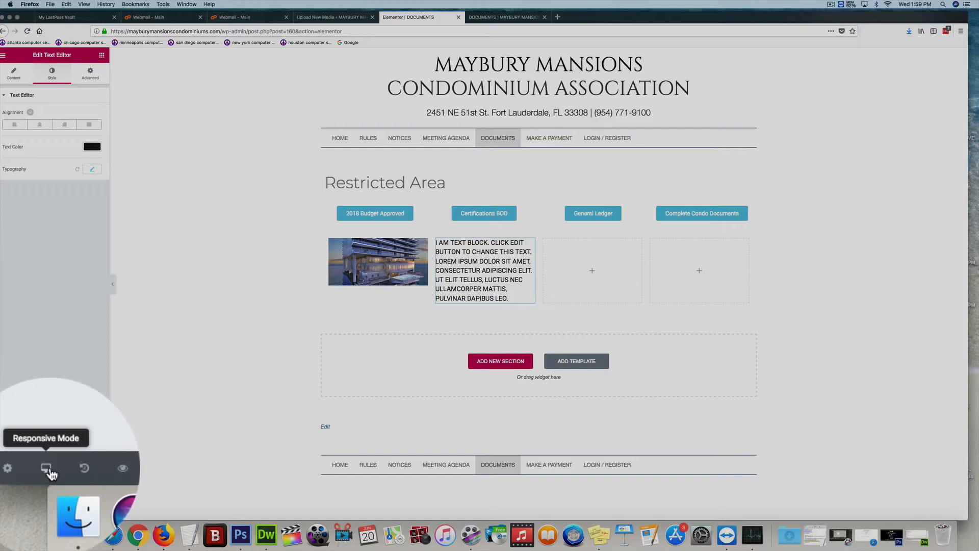
- Switch to the mobile preview and reduce the text block's font size for mobile
click(49, 471)
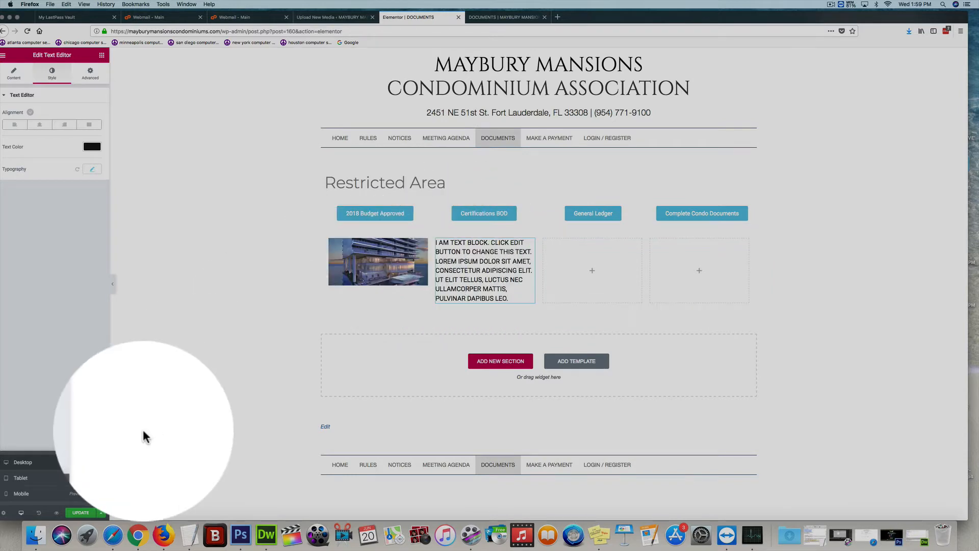
click(45, 456)
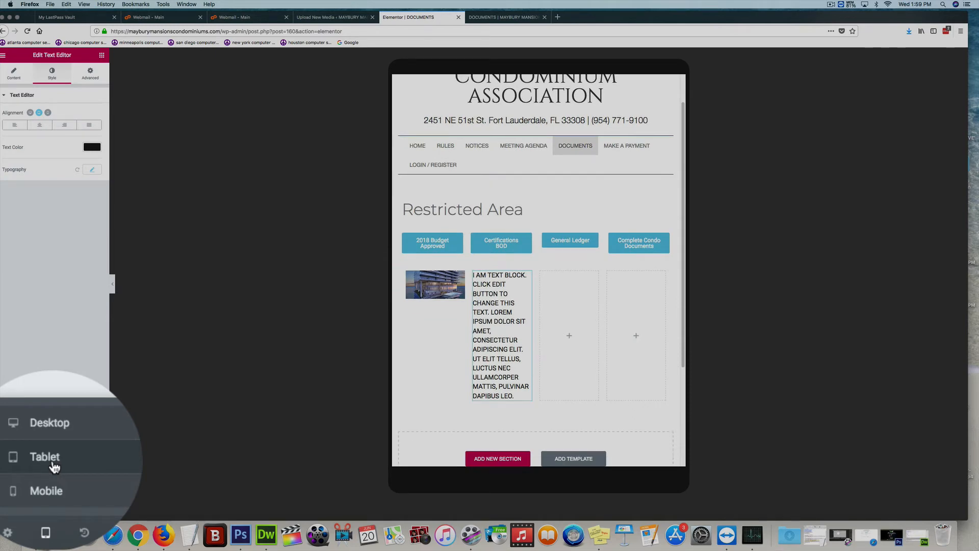
click(46, 491)
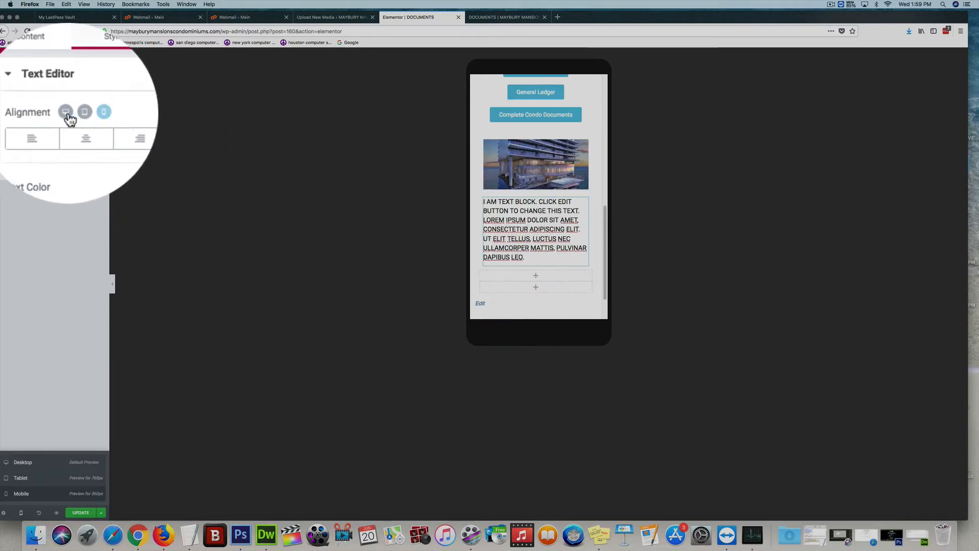
click(91, 116)
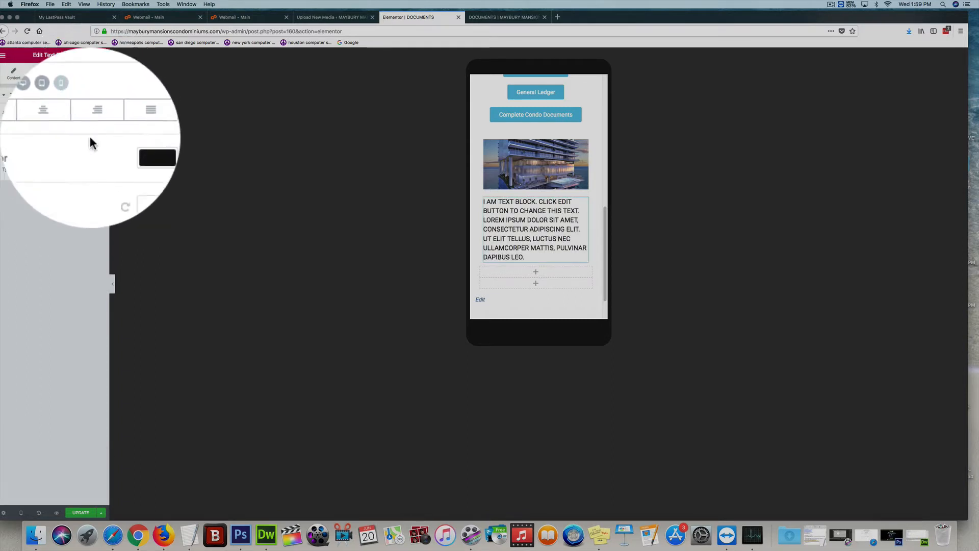
click(93, 171)
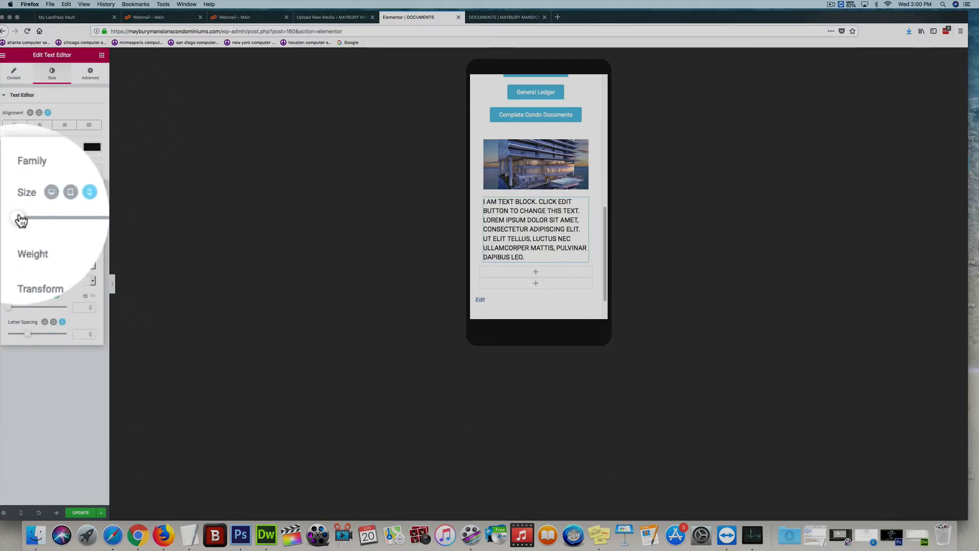
drag(21, 221, 27, 222)
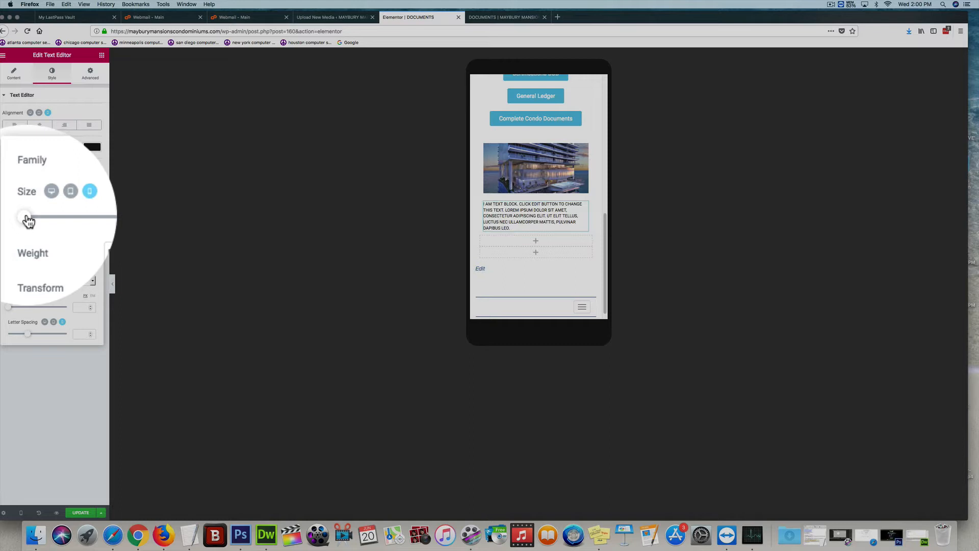
click(56, 459)
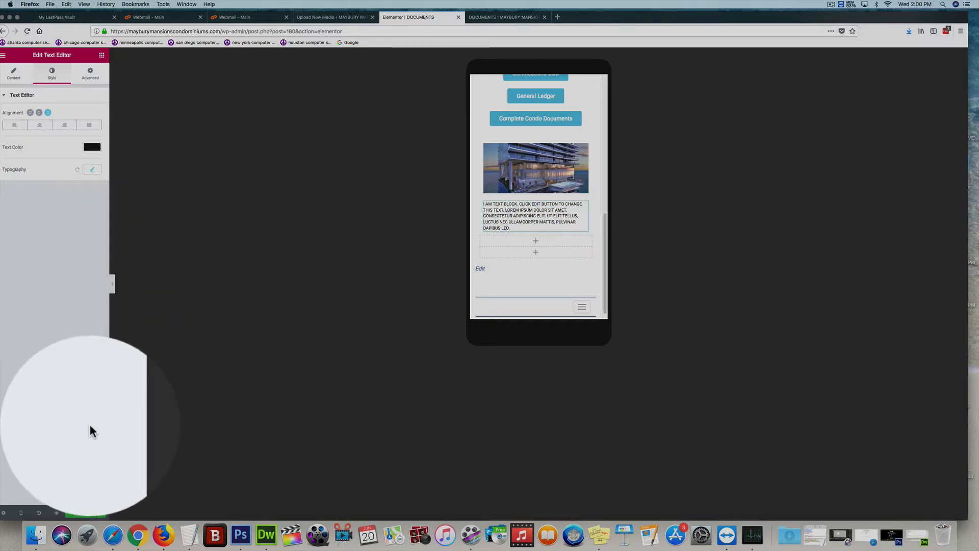
- Preview the page layout in desktop, tablet and mobile responsive modes
click(47, 472)
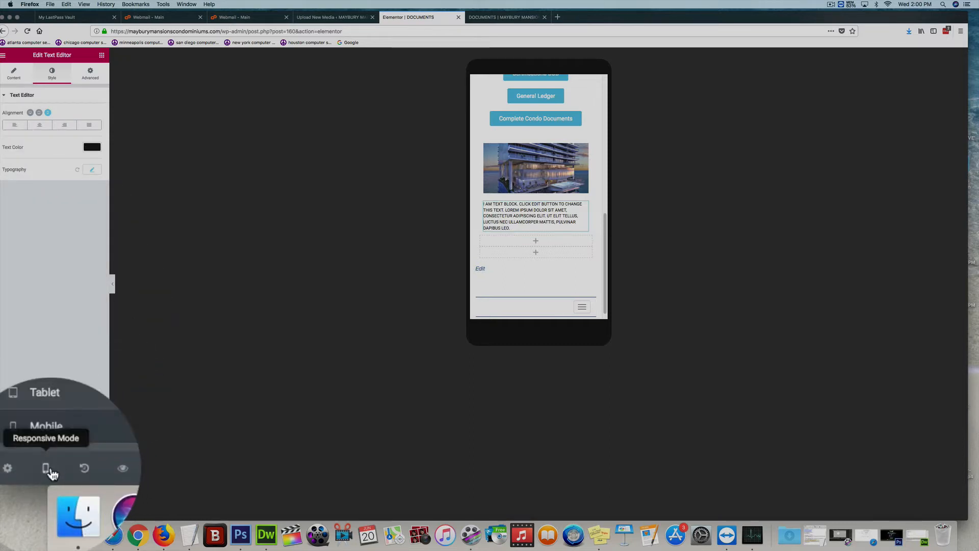
click(59, 464)
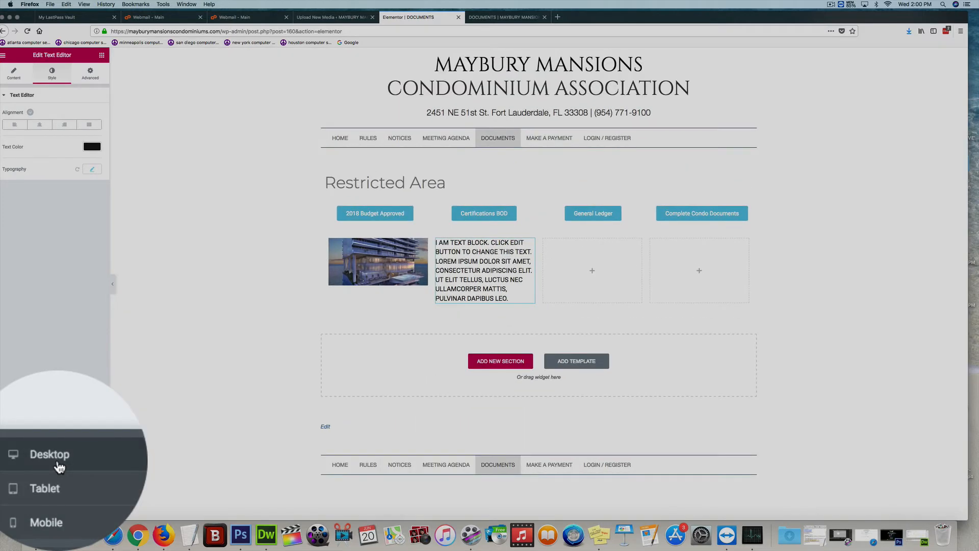
click(56, 464)
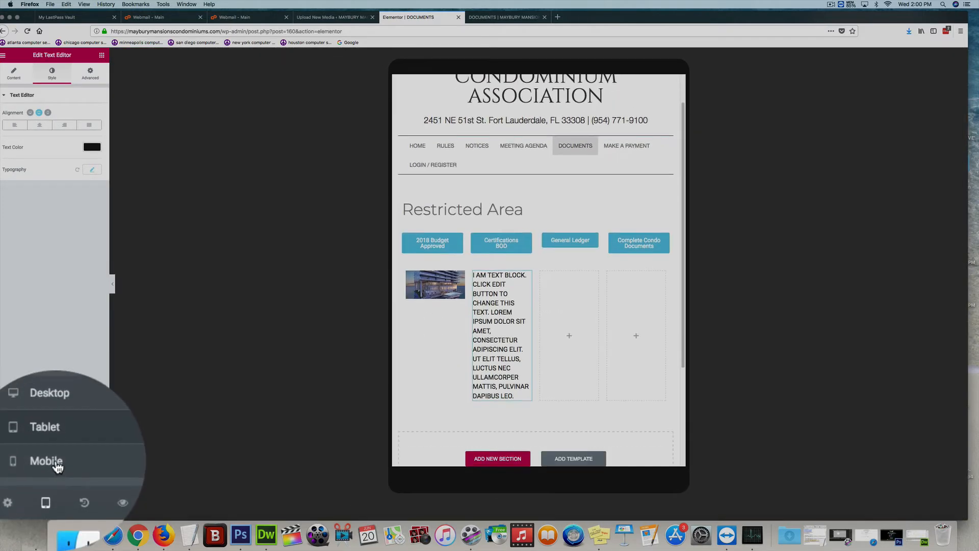
click(56, 463)
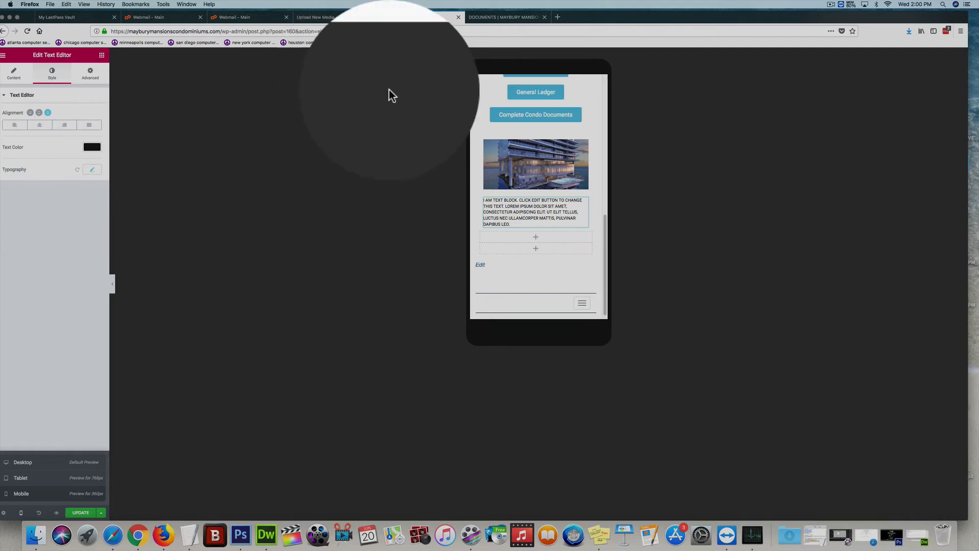
drag(623, 35, 632, 28)
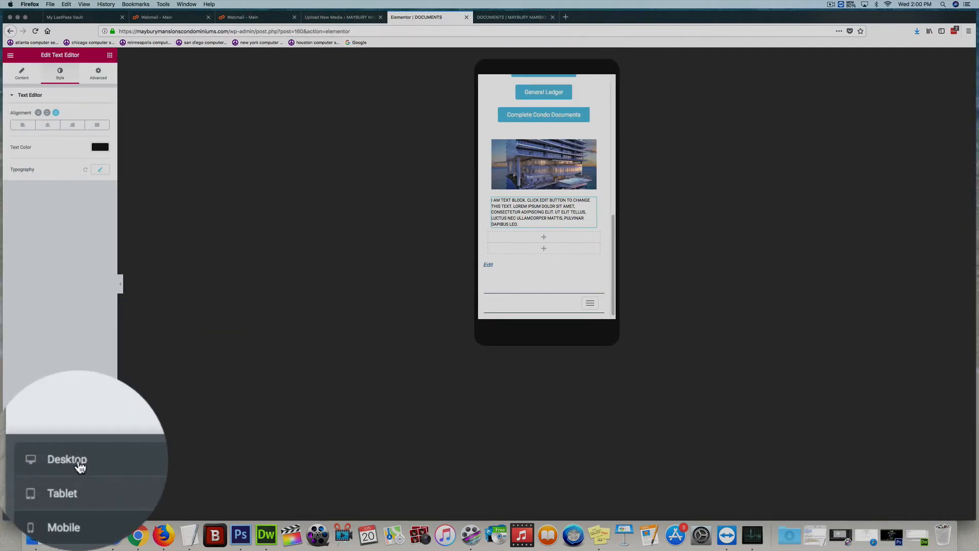
click(35, 462)
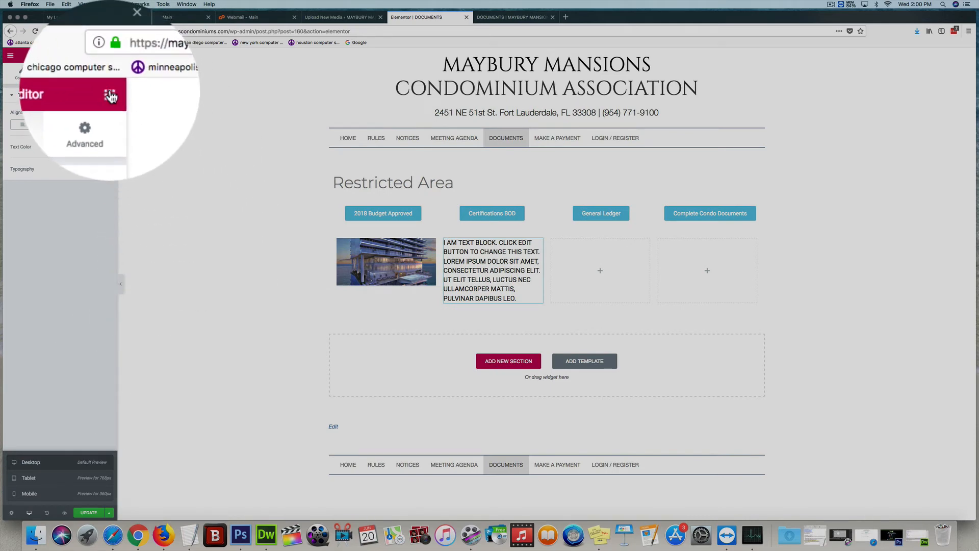
- Add a new two-column section below the image and text row
click(109, 55)
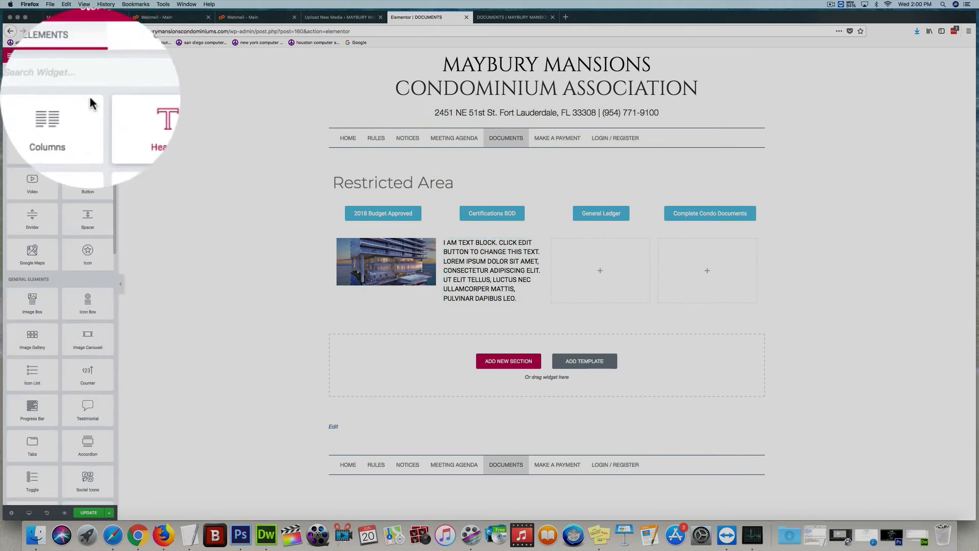
click(10, 56)
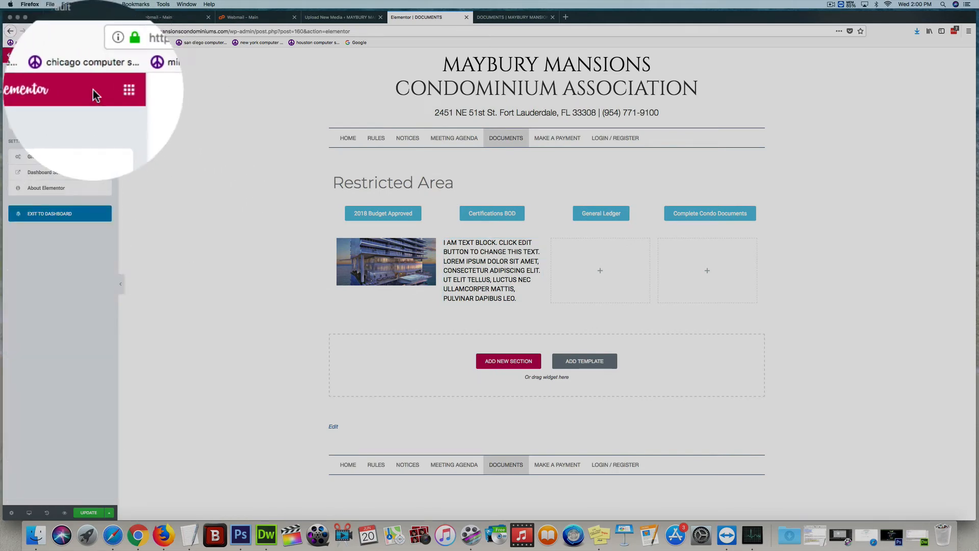
click(10, 55)
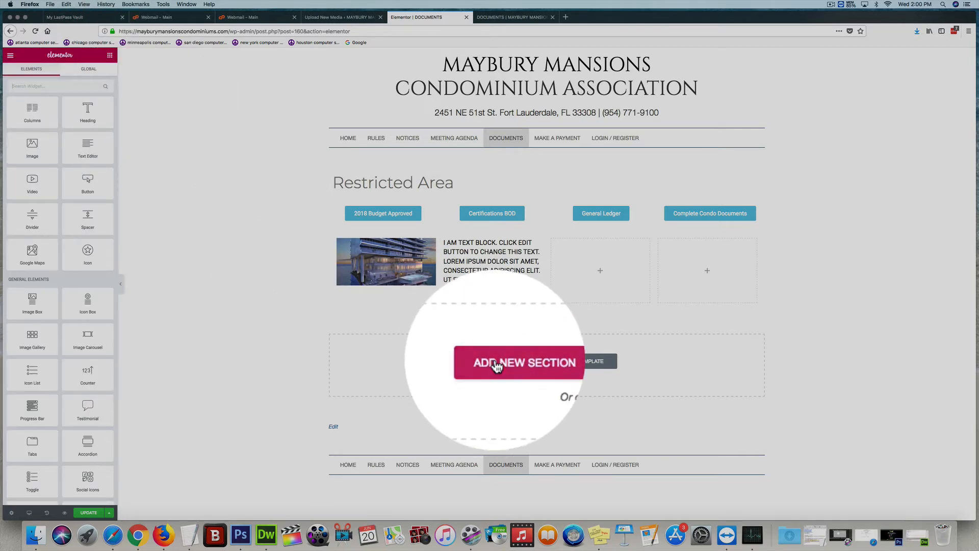
click(498, 364)
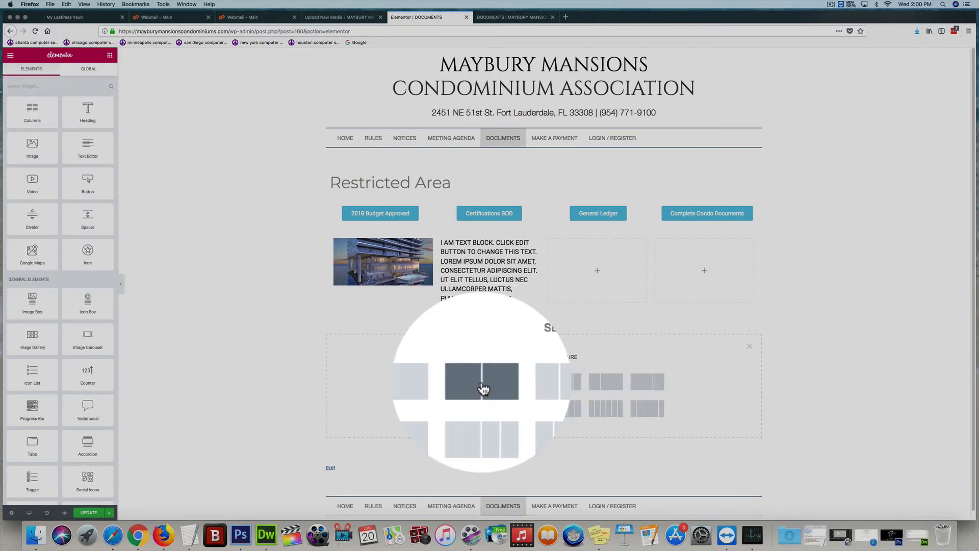
click(483, 388)
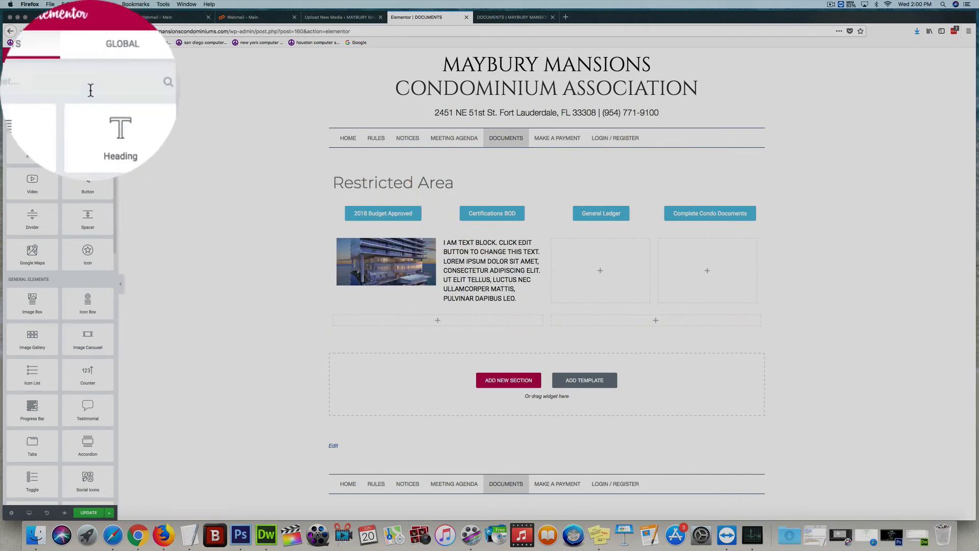
- Add a Google Maps widget and a Heading widget above it into the new section's first column
drag(32, 251, 430, 326)
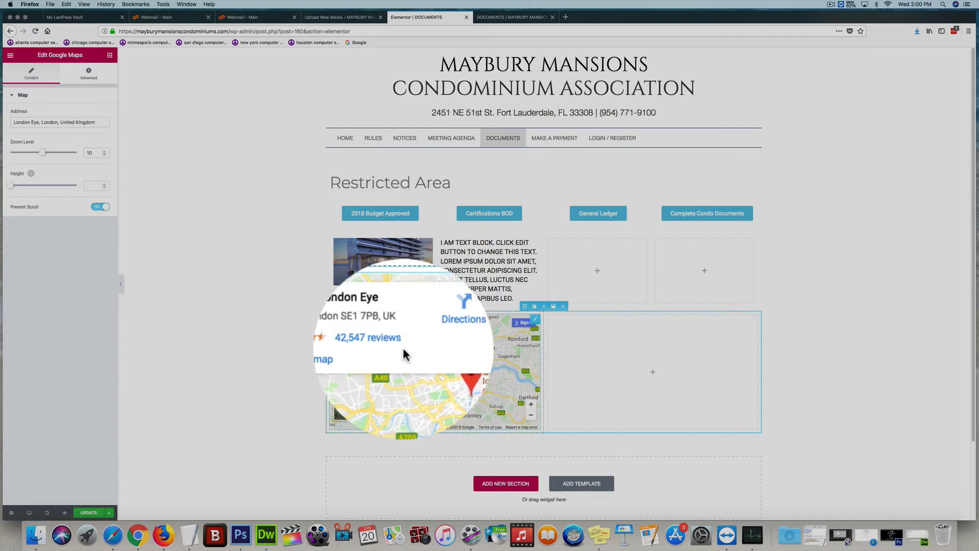
click(110, 55)
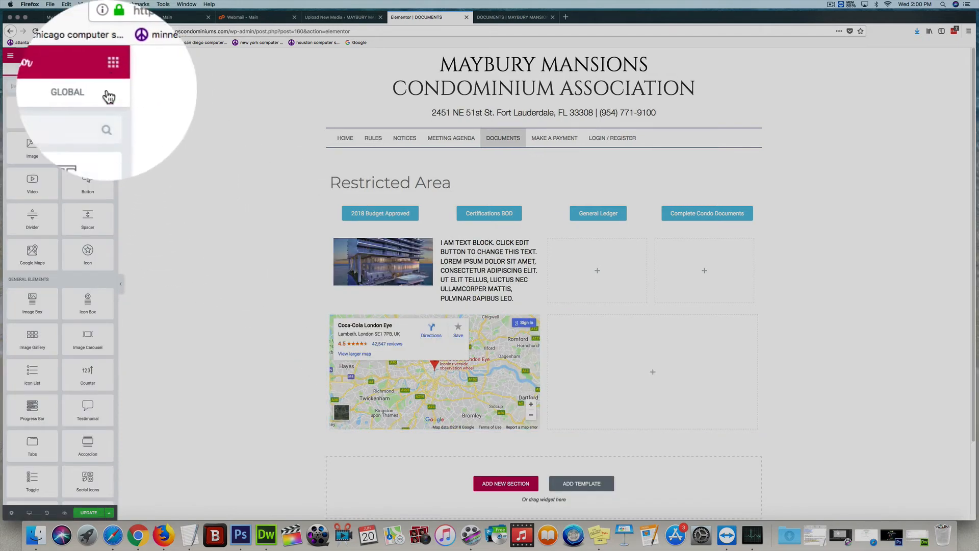
drag(88, 109, 488, 318)
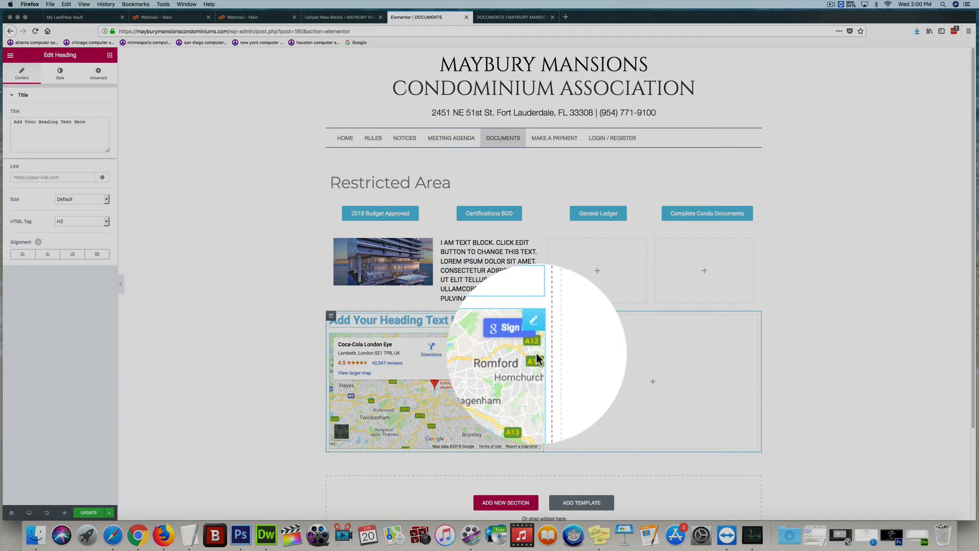
- Exit the Elementor editor to the WordPress dashboard, leaving the page without saving
click(282, 210)
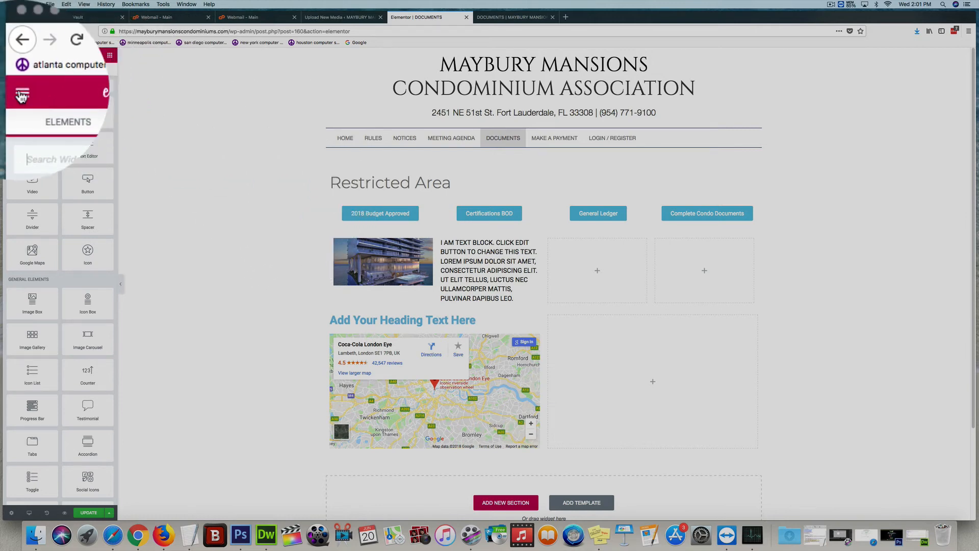
click(21, 96)
click(90, 215)
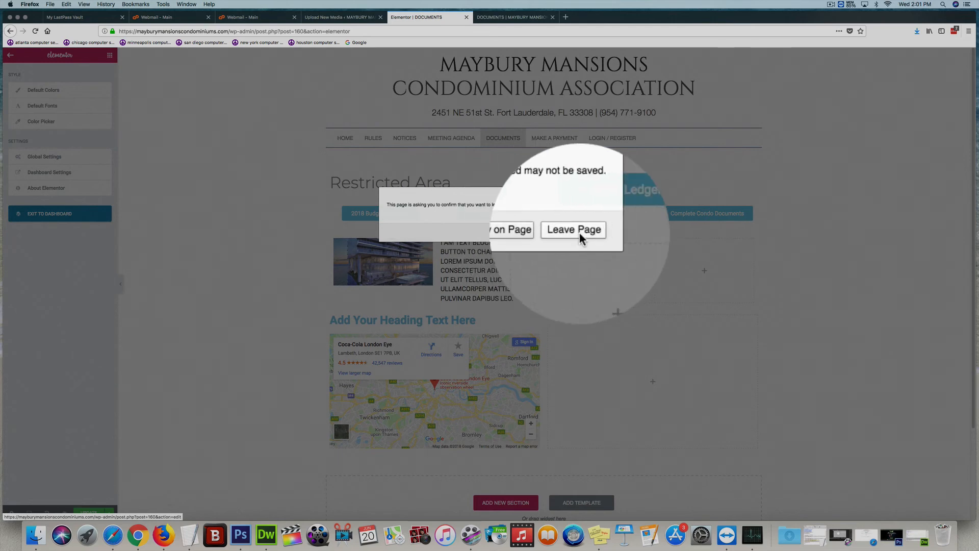
click(579, 232)
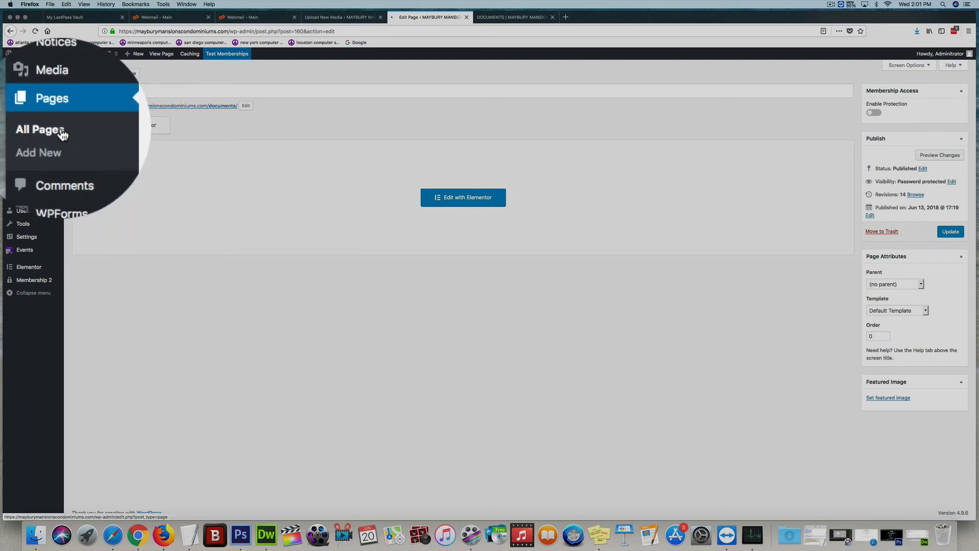
- Open the DOCUMENTS page's visibility settings and edit the page password field
click(60, 128)
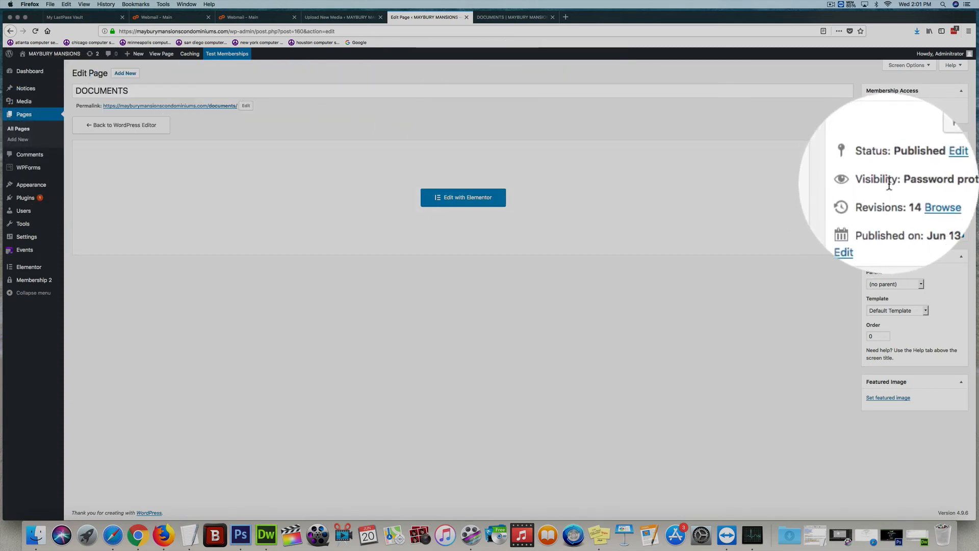
click(920, 183)
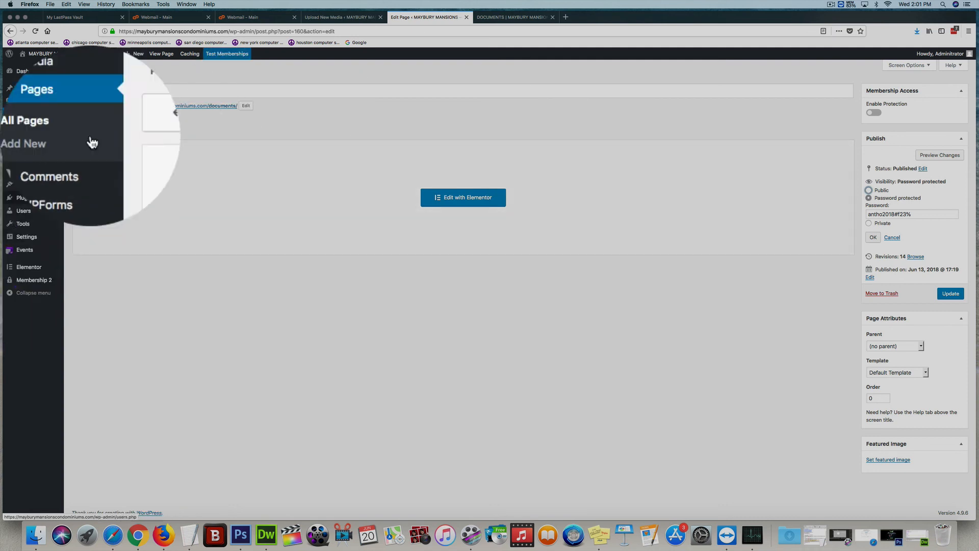
click(877, 215)
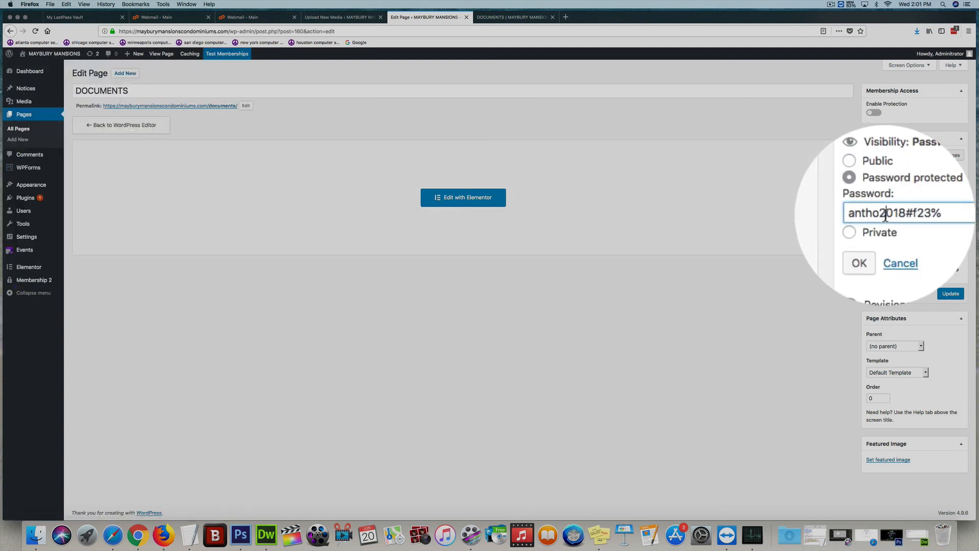